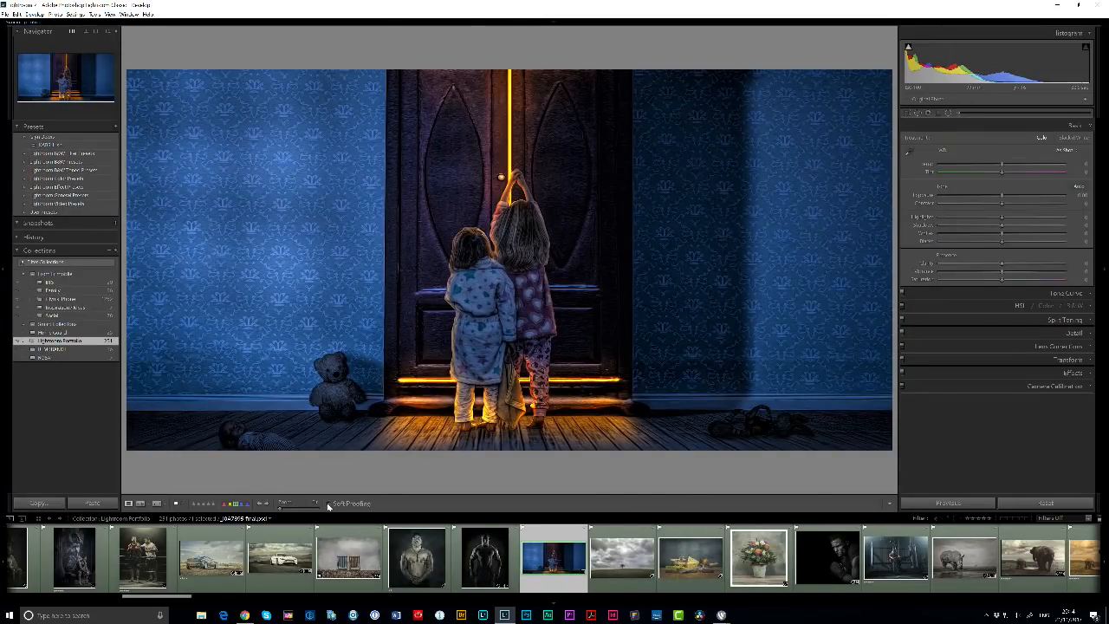
Step: Turn on soft proofing for the photo of the two girls and show it in the Before/After Left/Right view
{"action": "left_click", "coordinate": [329, 503]}
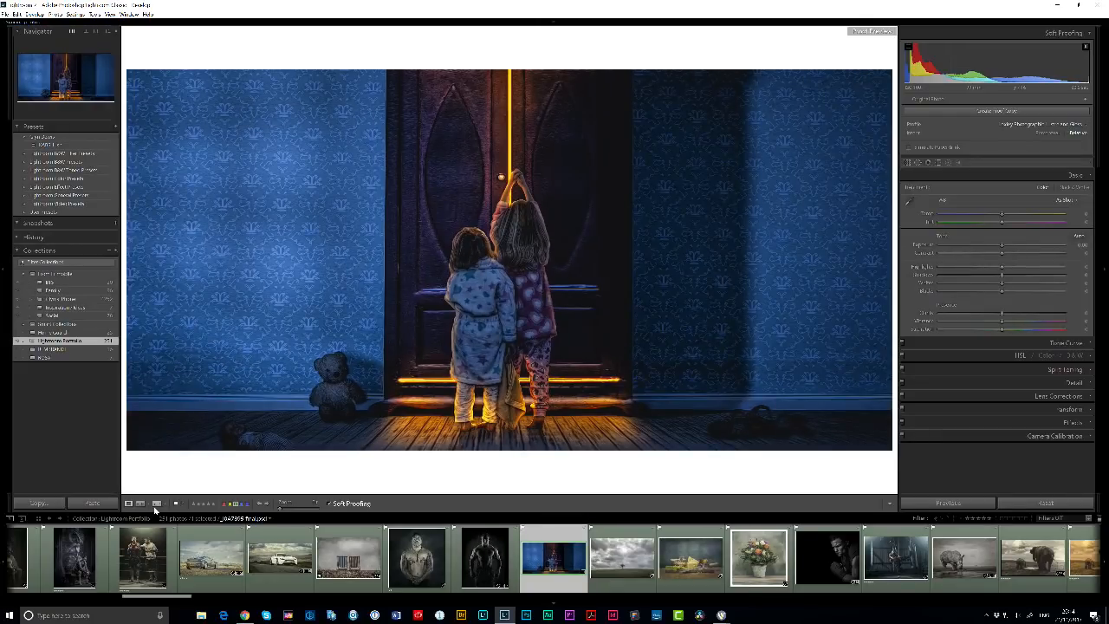
{"action": "left_click", "coordinate": [162, 504]}
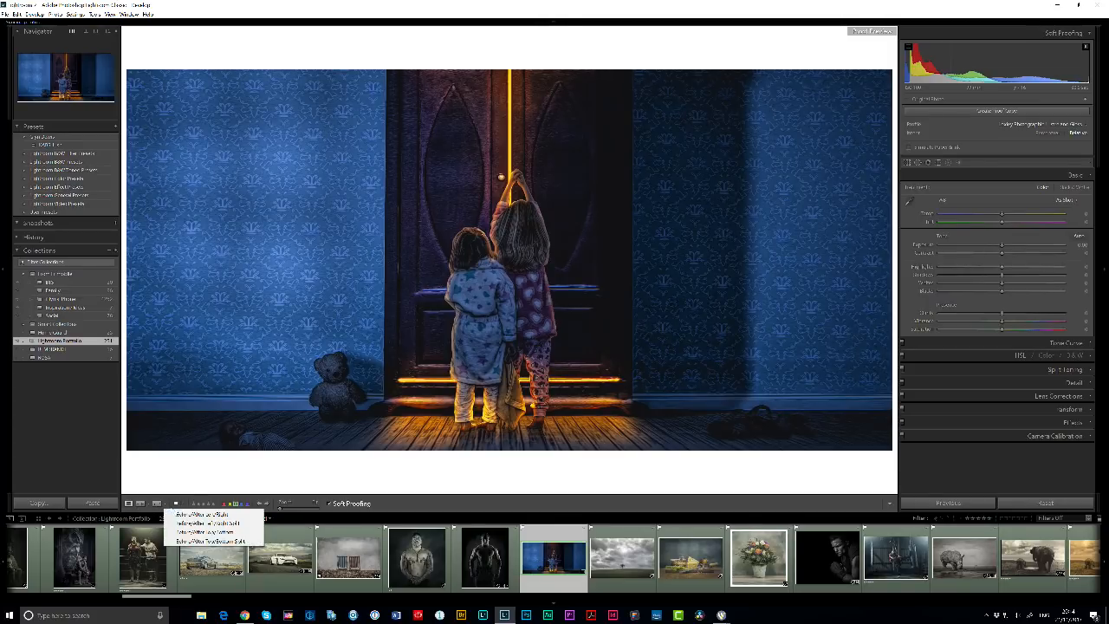
{"action": "left_click", "coordinate": [202, 514]}
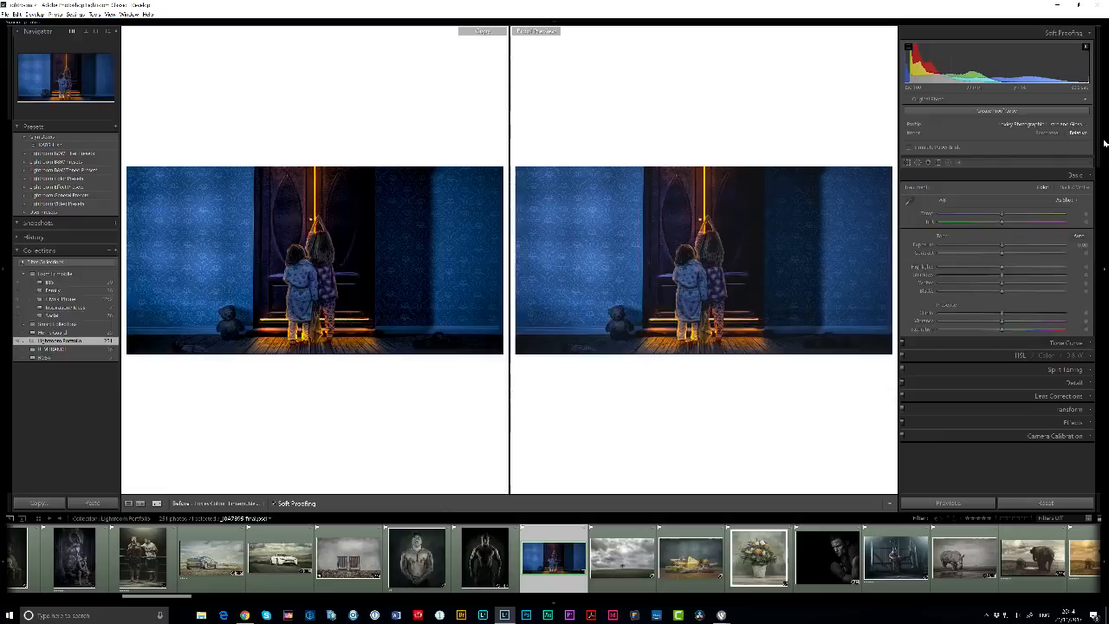
Step: Create a proof copy of the photo and look through the proof profile choices without changing the profile
{"action": "left_click", "coordinate": [990, 112]}
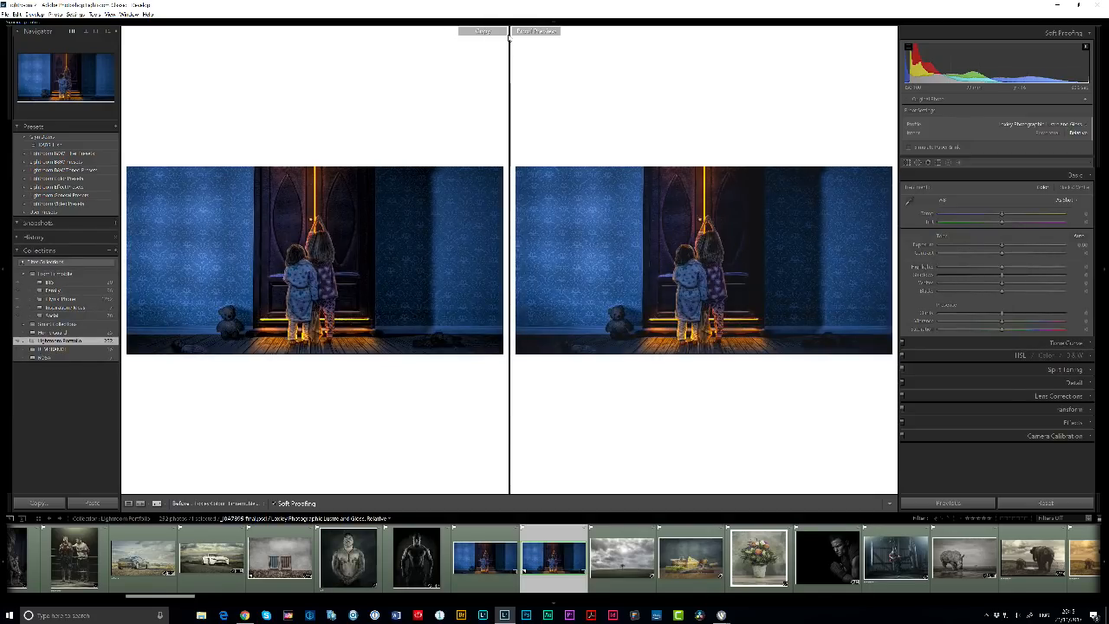
{"action": "left_click", "coordinate": [1043, 126]}
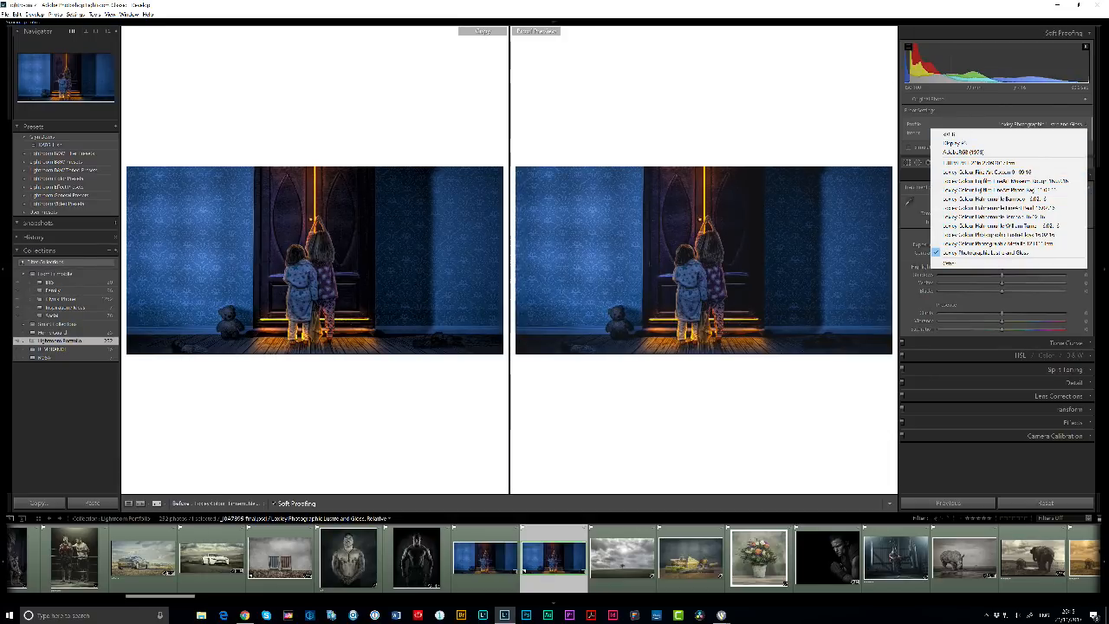
{"action": "key", "text": "Escape"}
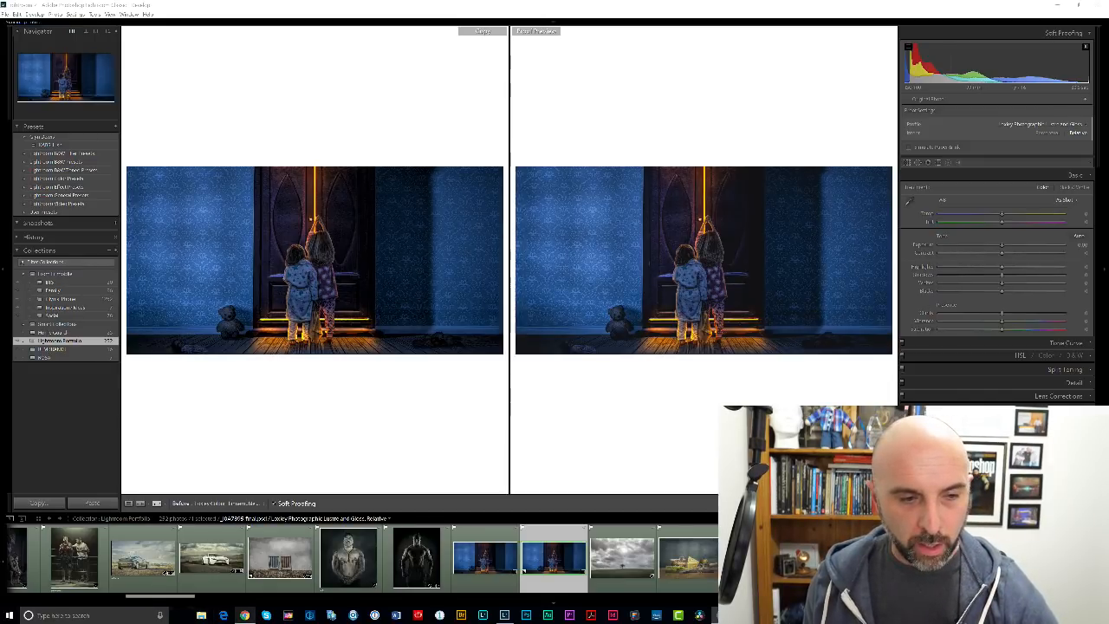
Step: Switch to Chrome and open the Colour management support page on the Loxley Colour website
{"action": "left_click", "coordinate": [244, 615]}
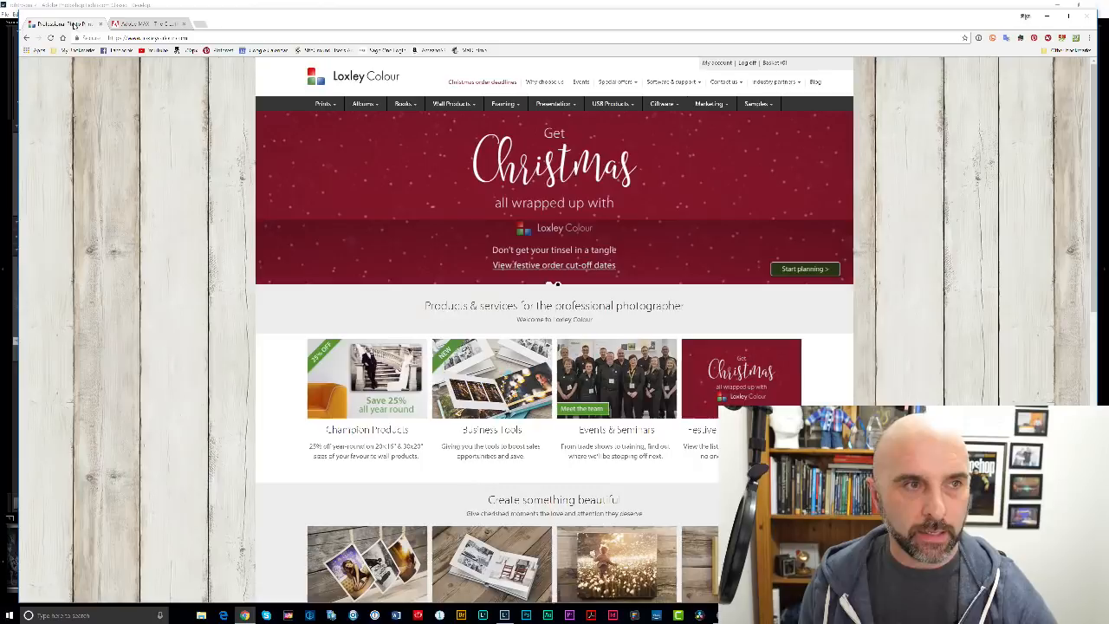
{"action": "left_click", "coordinate": [69, 24]}
{"action": "mouse_move", "coordinate": [494, 108]}
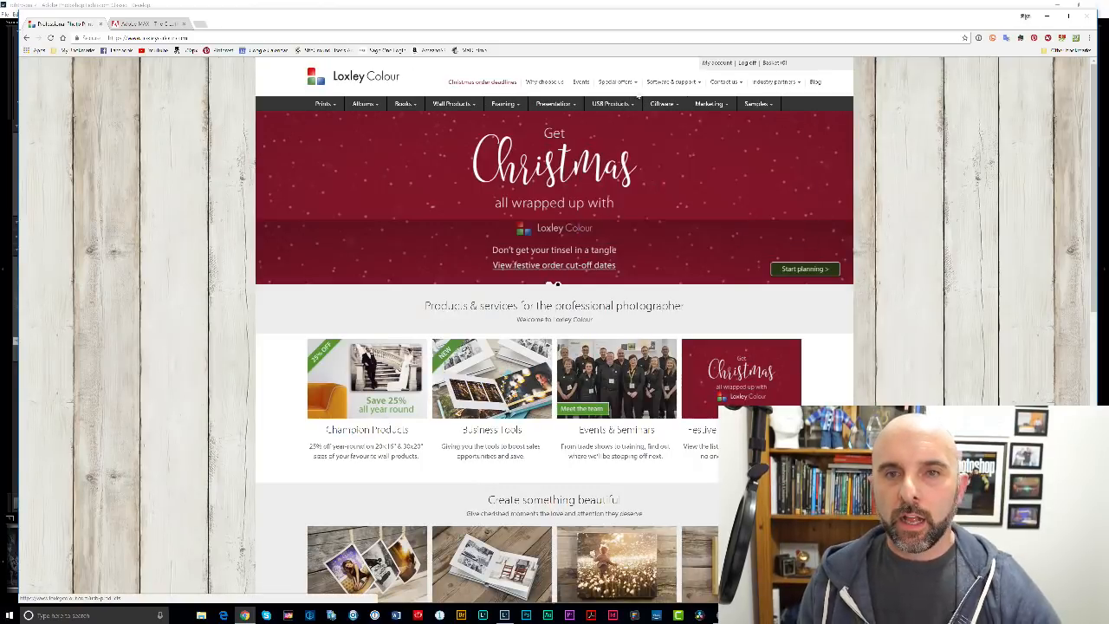
{"action": "mouse_move", "coordinate": [714, 83]}
{"action": "mouse_move", "coordinate": [672, 81]}
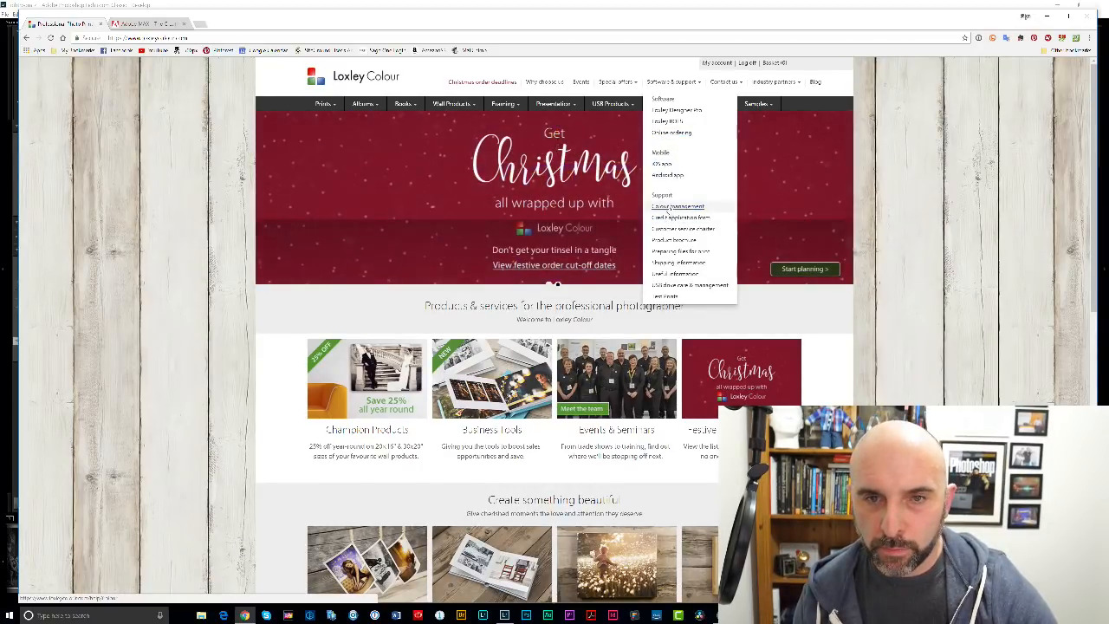
{"action": "left_click", "coordinate": [672, 208]}
Step: Open the print profile downloads and review the profiles offered for canvas, fine art and photographic products, then return to Lightroom
{"action": "left_click", "coordinate": [370, 245]}
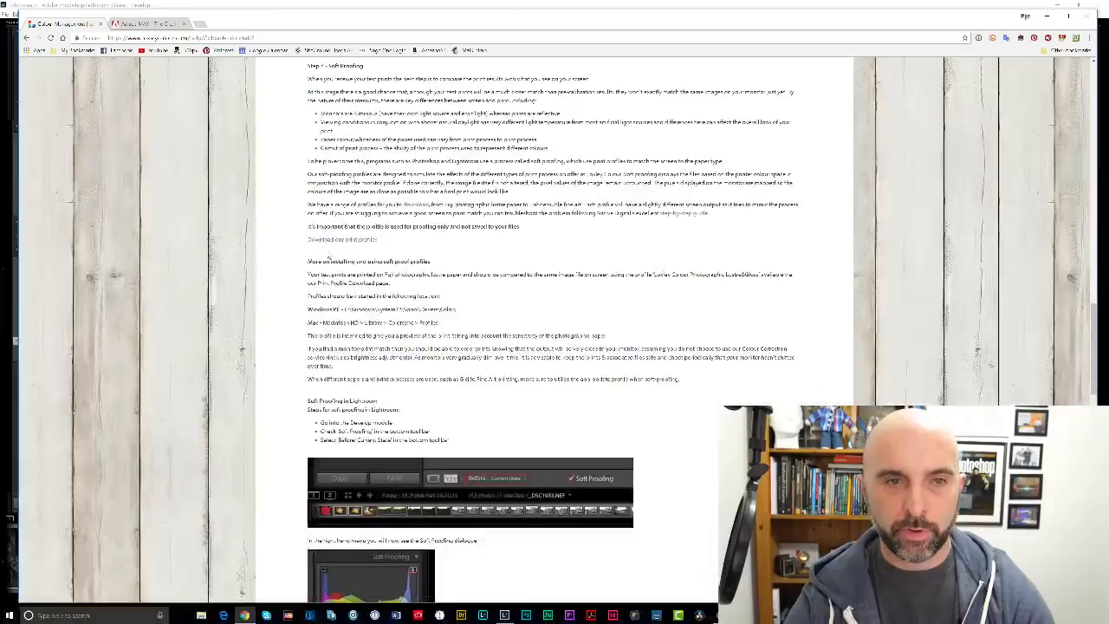
{"action": "scroll", "coordinate": [346, 245], "scroll_direction": "down", "scroll_amount": 15}
{"action": "scroll", "coordinate": [537, 235], "scroll_direction": "up", "scroll_amount": 5}
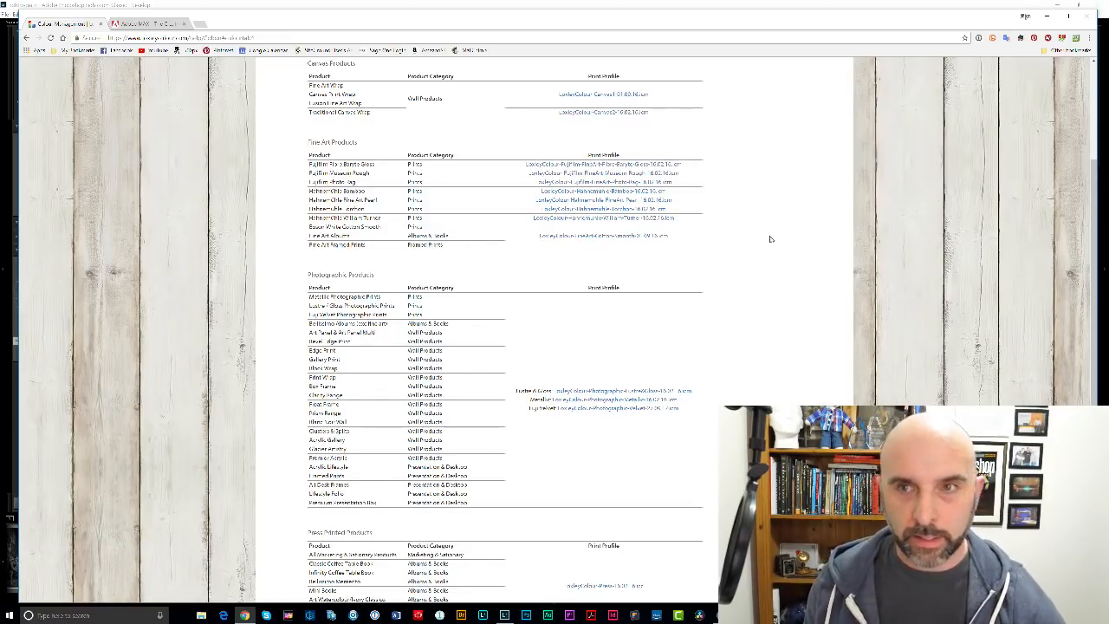
{"action": "left_click", "coordinate": [1047, 16]}
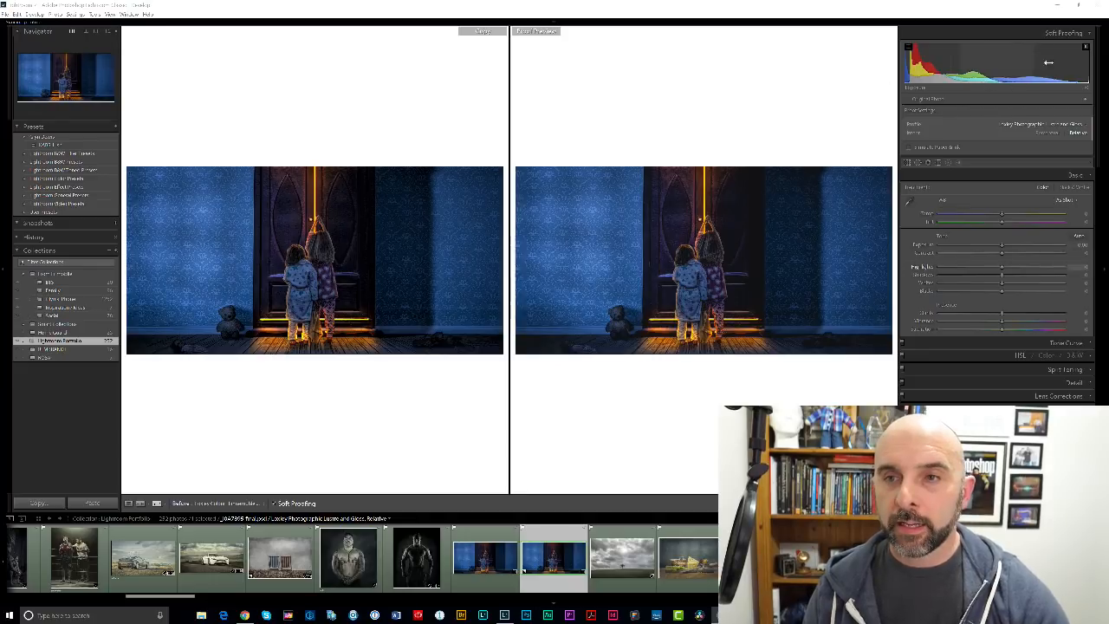
Step: Check which installed printer profiles are chosen to appear in the soft proofing profile list and accept the selection
{"action": "left_click", "coordinate": [1074, 126]}
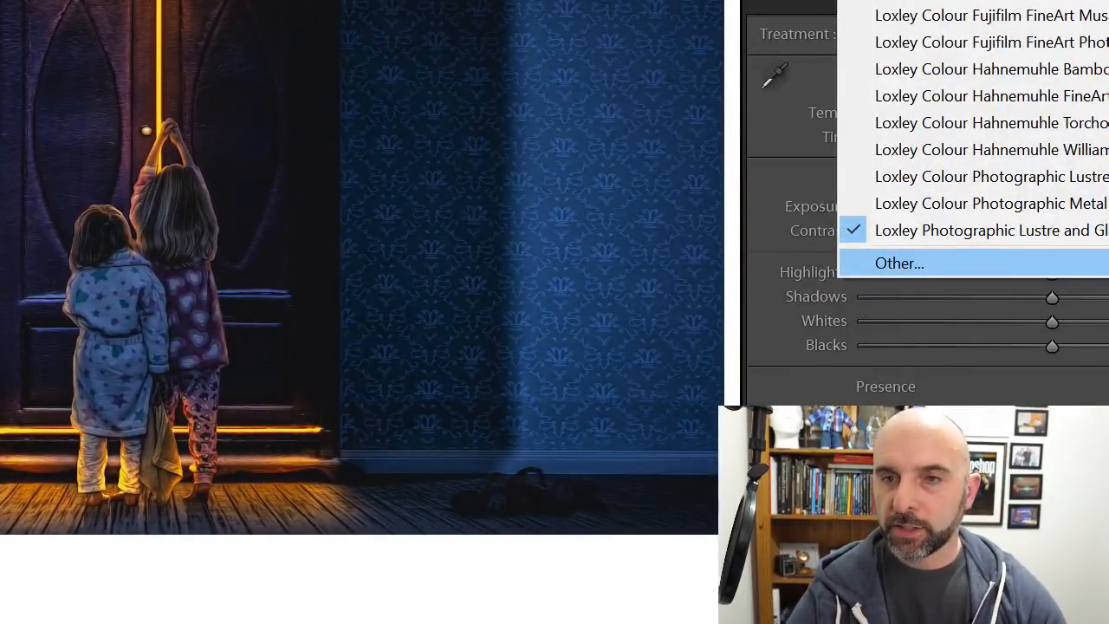
{"action": "key", "text": "super"}
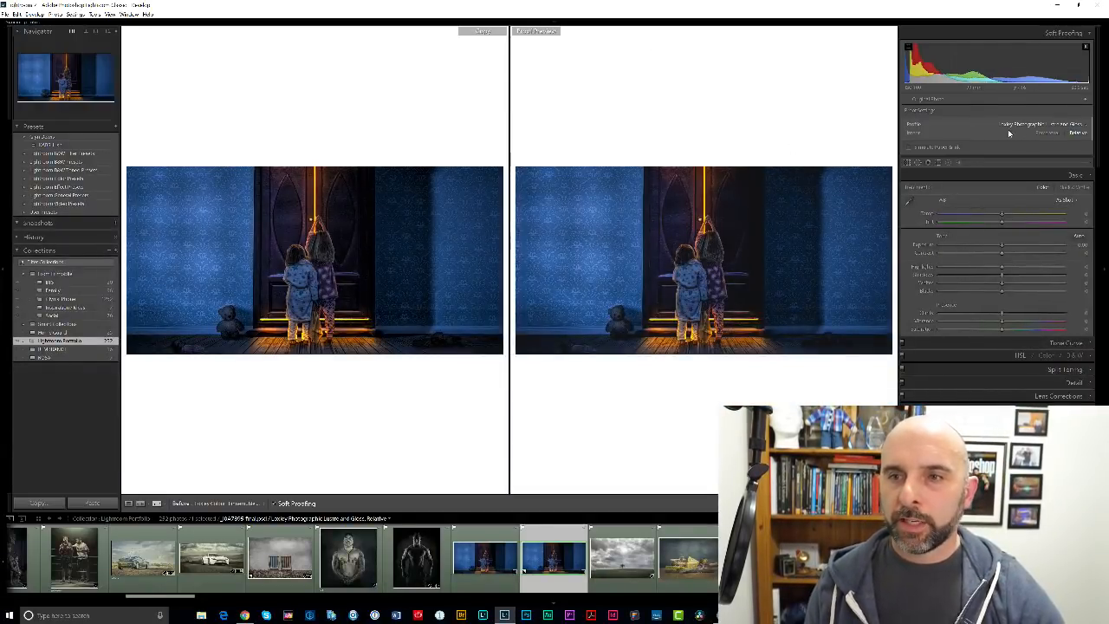
{"action": "left_click", "coordinate": [1029, 125]}
{"action": "left_click", "coordinate": [951, 264]}
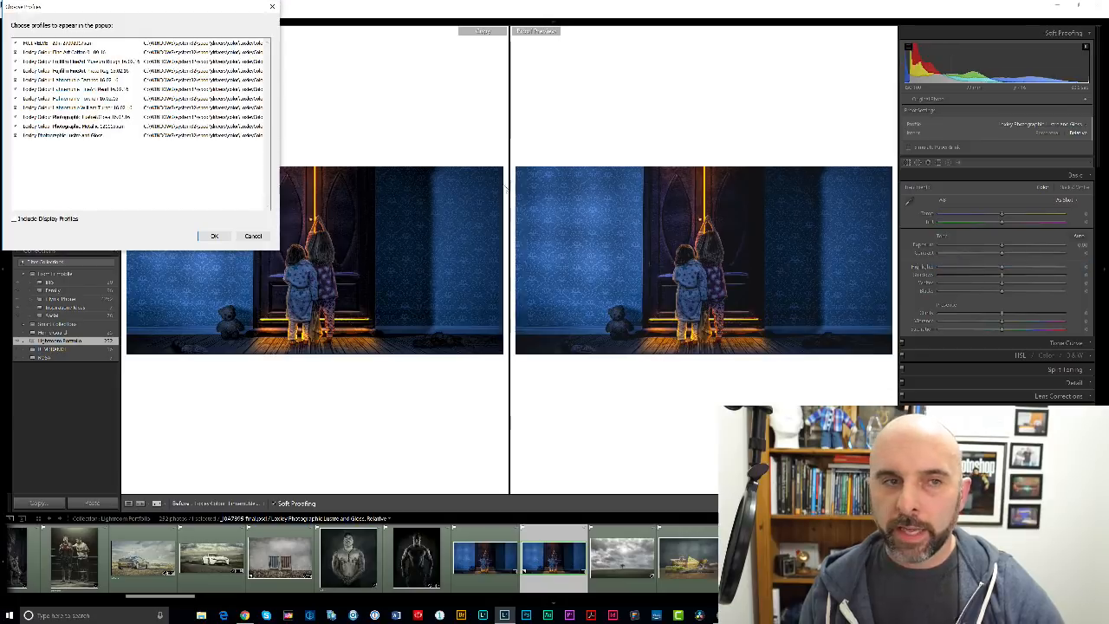
{"action": "left_click_drag", "start_coordinate": [147, 8], "coordinate": [318, 39]}
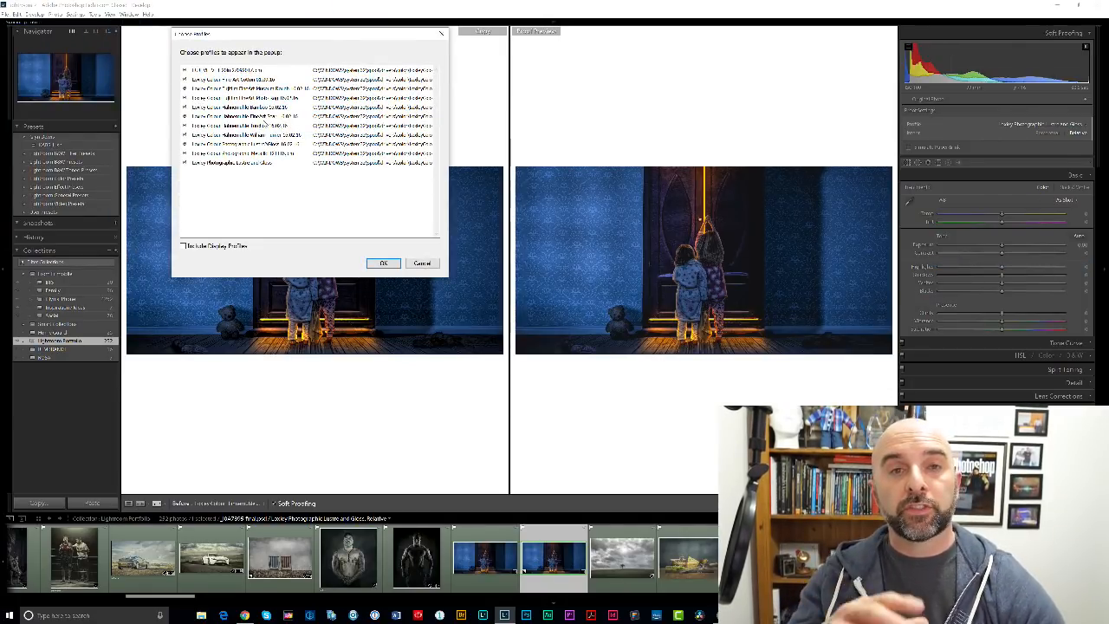
{"action": "left_click", "coordinate": [183, 89]}
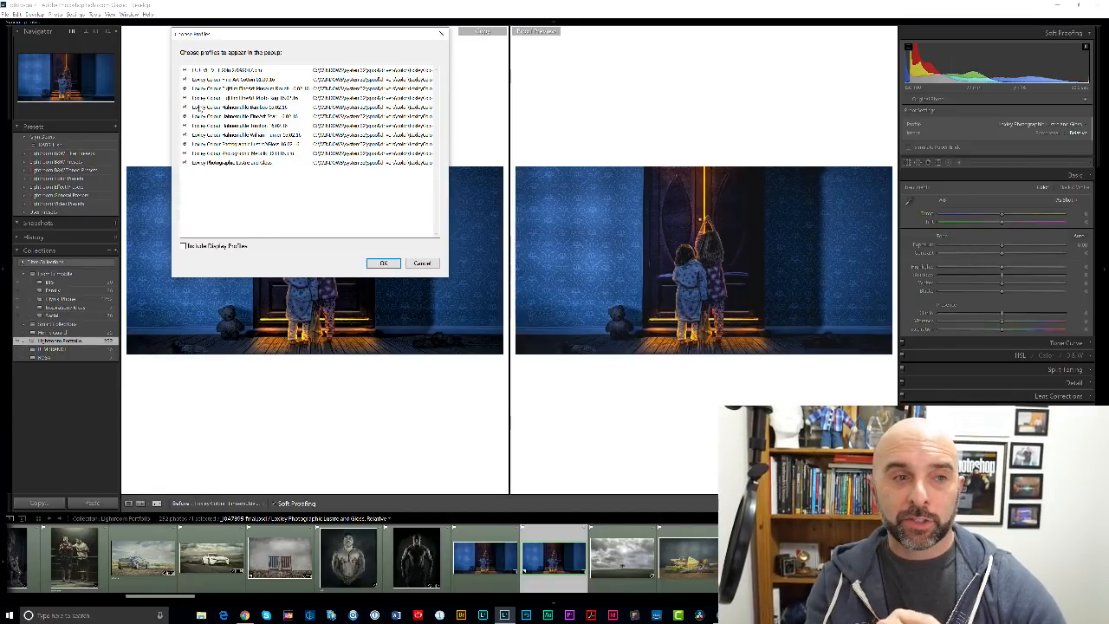
{"action": "left_click", "coordinate": [383, 262]}
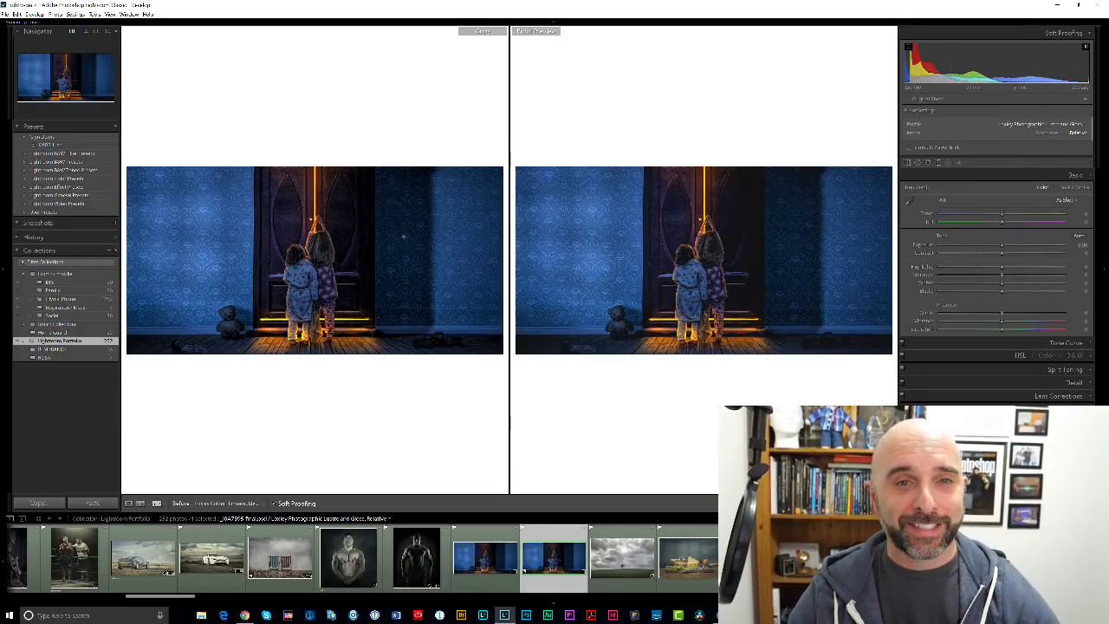
Step: Set the soft proofing profile to Loxley Colour Photographic Metallic to compare the proof preview with the copy
{"action": "left_click", "coordinate": [381, 246]}
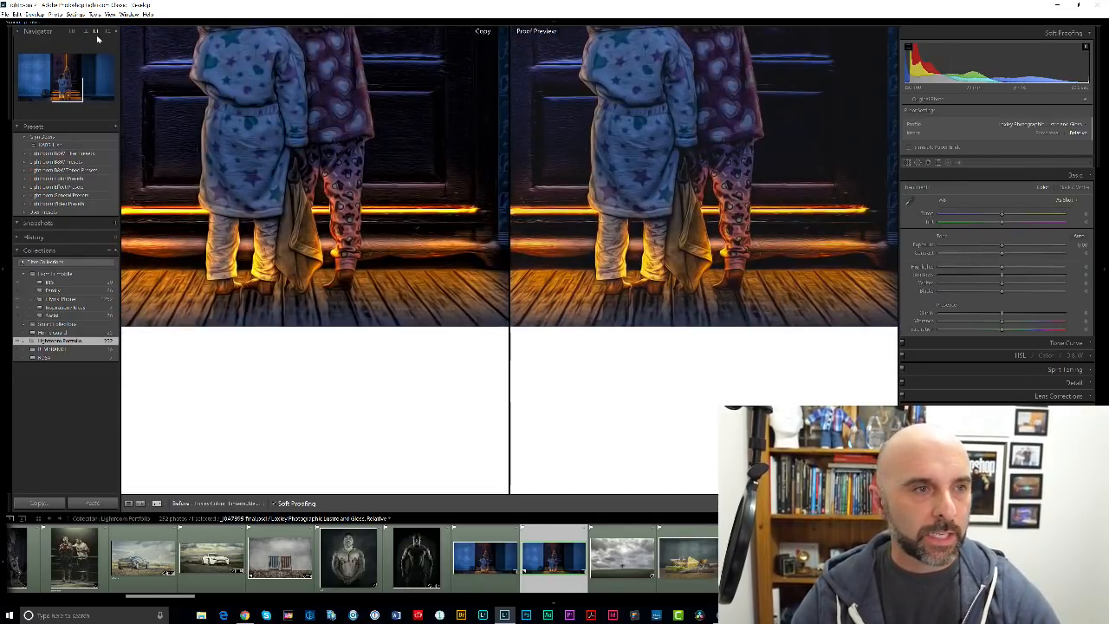
{"action": "left_click", "coordinate": [73, 32]}
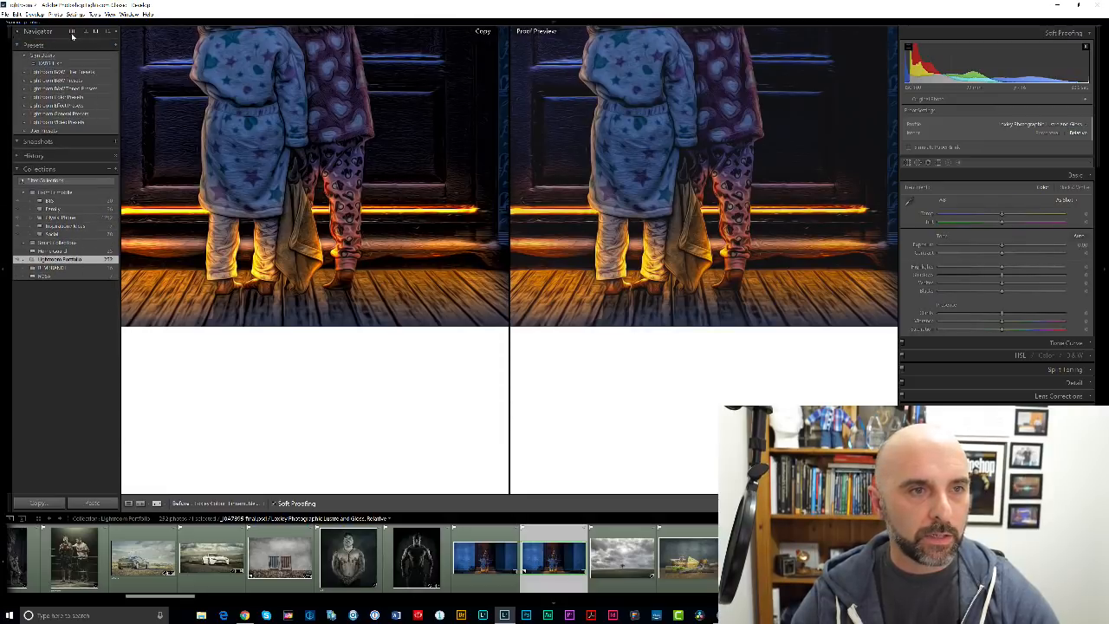
{"action": "left_click", "coordinate": [71, 35]}
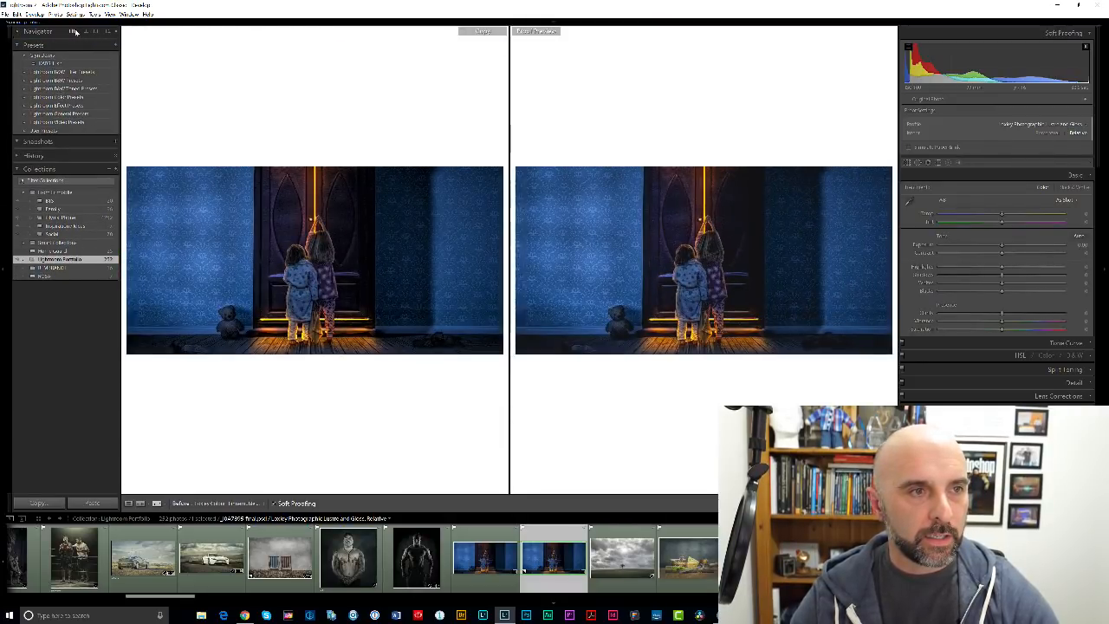
{"action": "left_click", "coordinate": [78, 33]}
{"action": "left_click", "coordinate": [82, 32]}
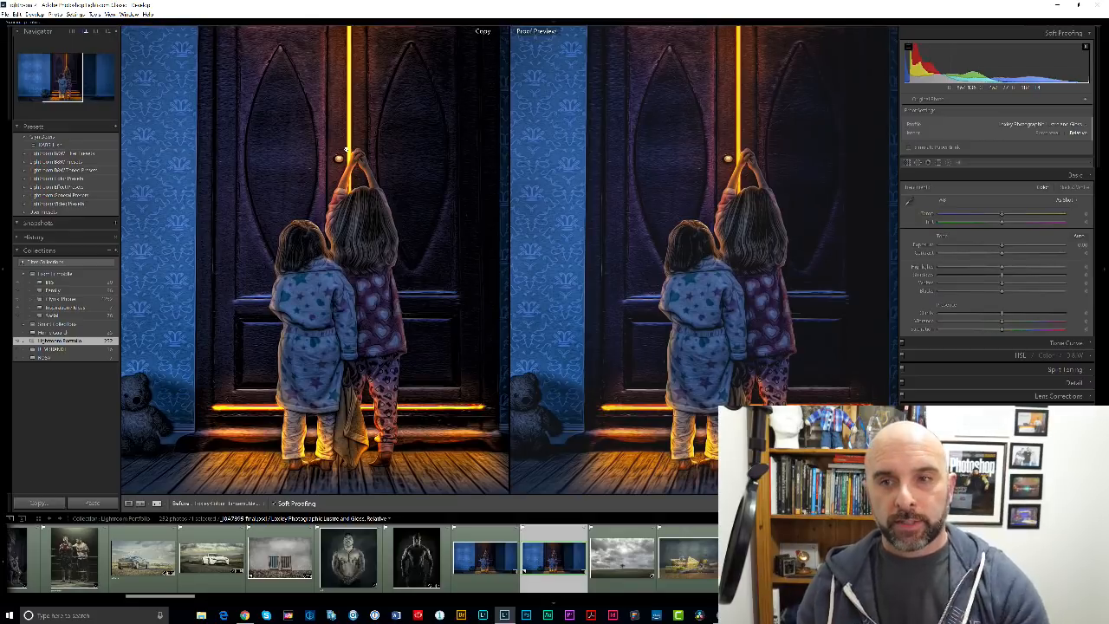
{"action": "left_click", "coordinate": [1074, 126]}
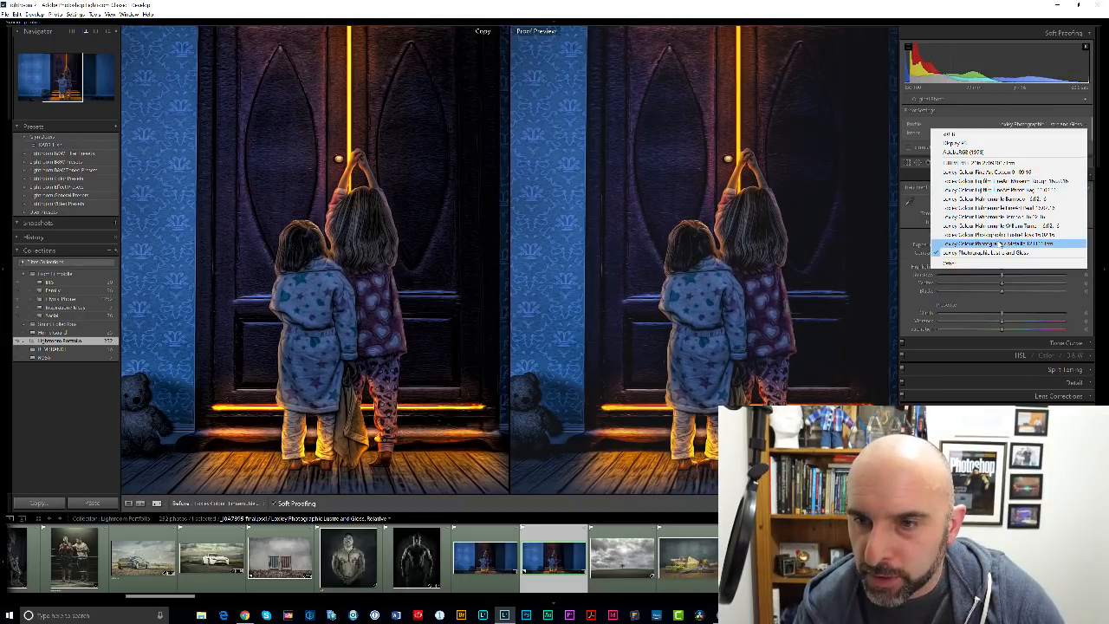
{"action": "left_click", "coordinate": [999, 245]}
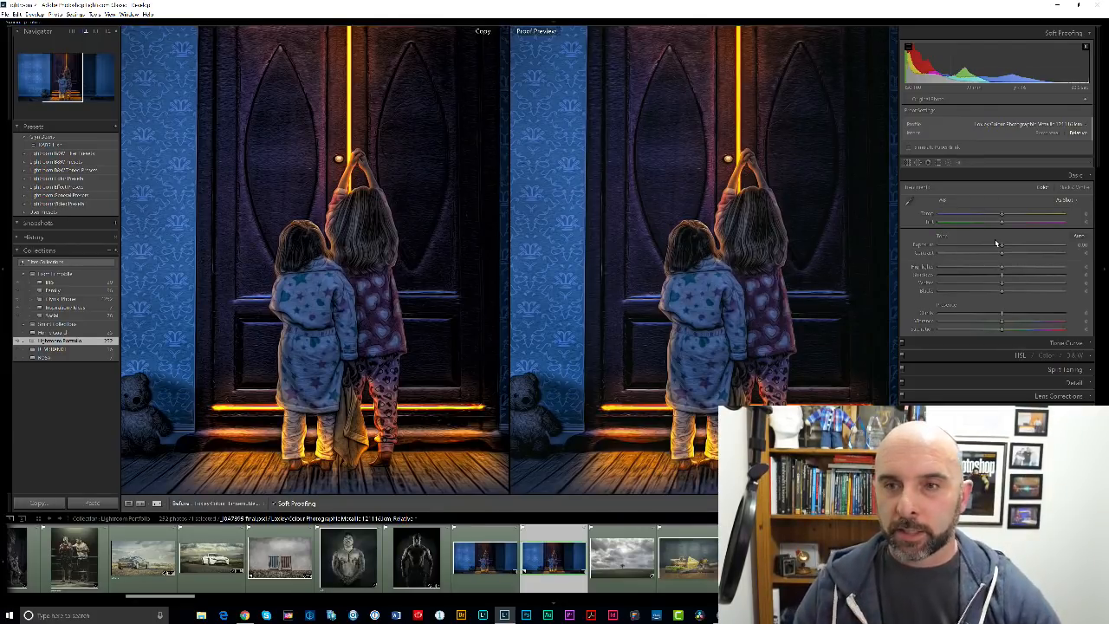
Step: Preview the proof with the Loxley Colour Fine Art Cotton profile, then return it to Loxley Photographic Lustre and Gloss
{"action": "left_click", "coordinate": [1029, 124]}
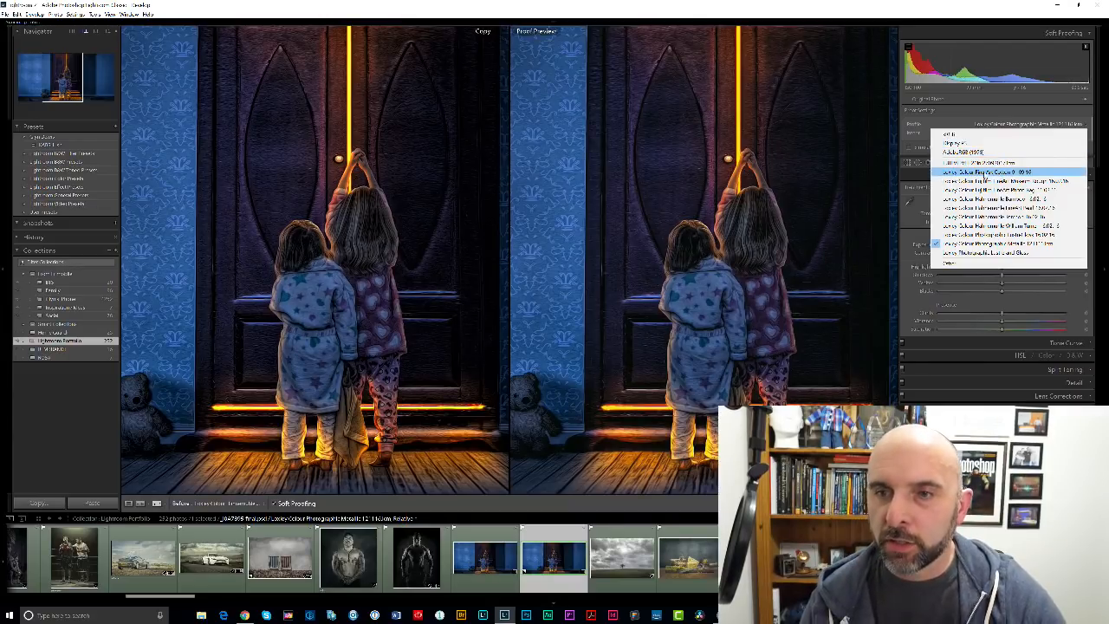
{"action": "left_click", "coordinate": [1008, 172]}
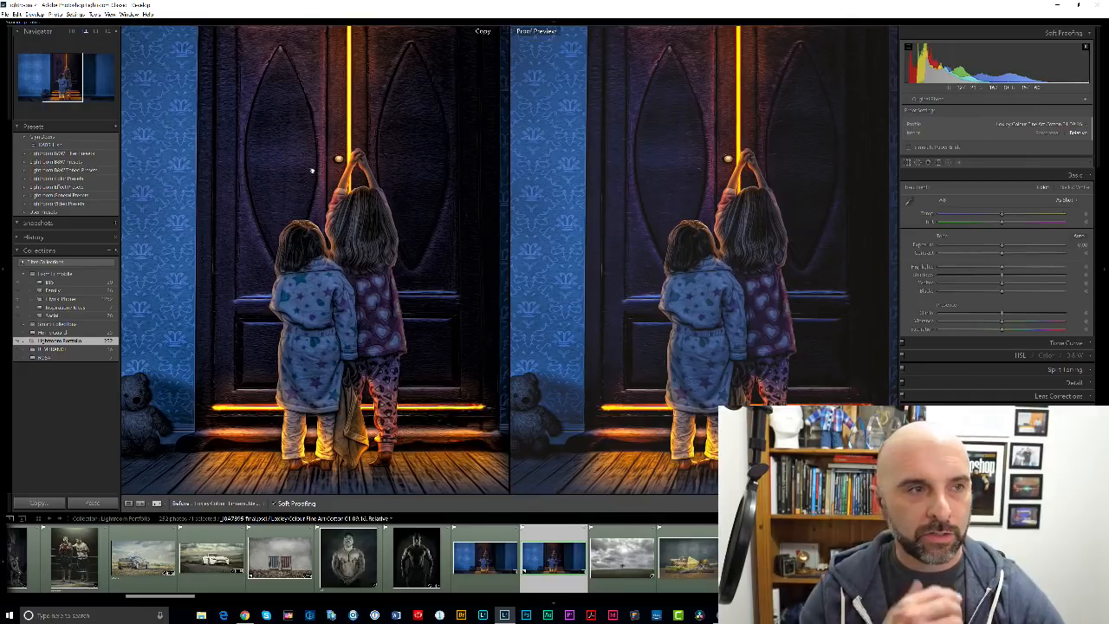
{"action": "left_click", "coordinate": [101, 32]}
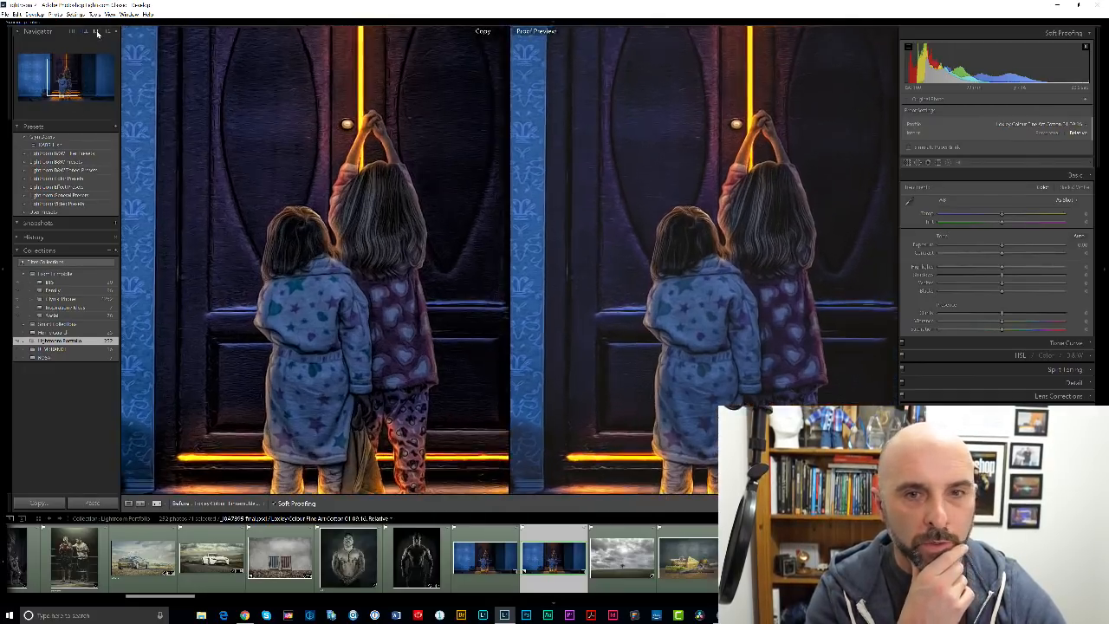
{"action": "left_click", "coordinate": [1052, 126]}
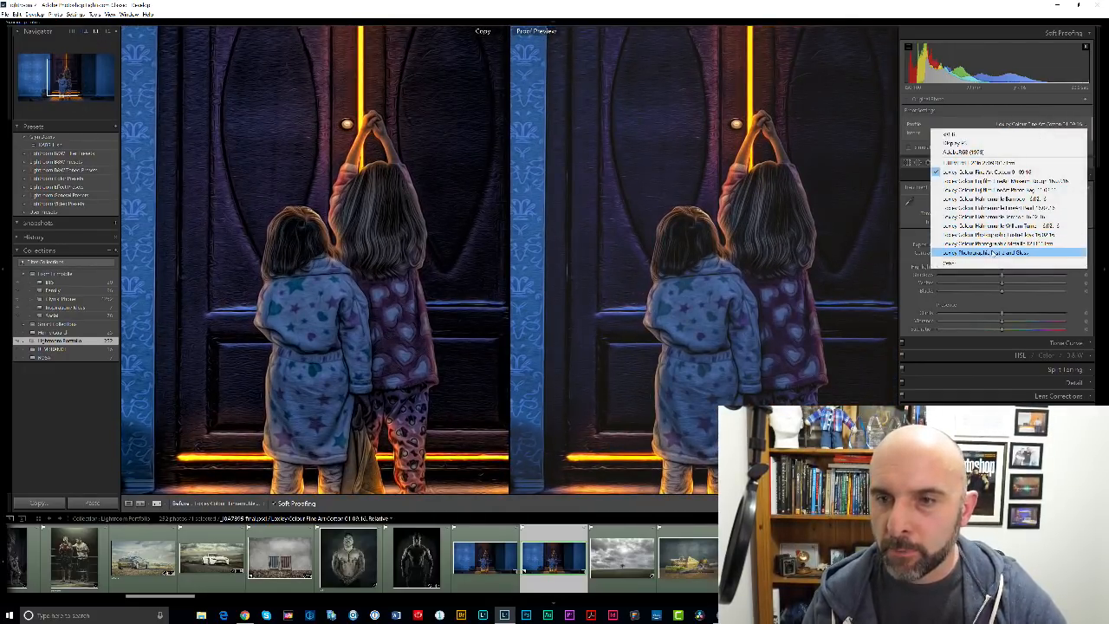
{"action": "left_click", "coordinate": [993, 252]}
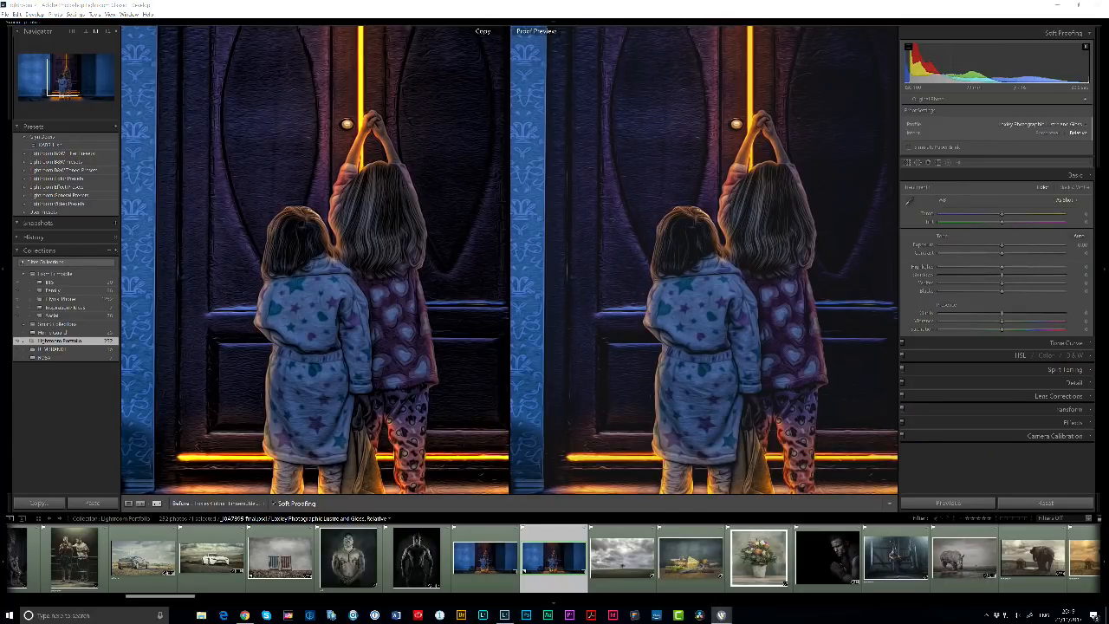
Step: Alternate the proof profile between Loxley Colour Fine Art Cotton and Loxley Photographic Lustre and Gloss, finishing on Fine Art Cotton
{"action": "left_click", "coordinate": [1066, 125]}
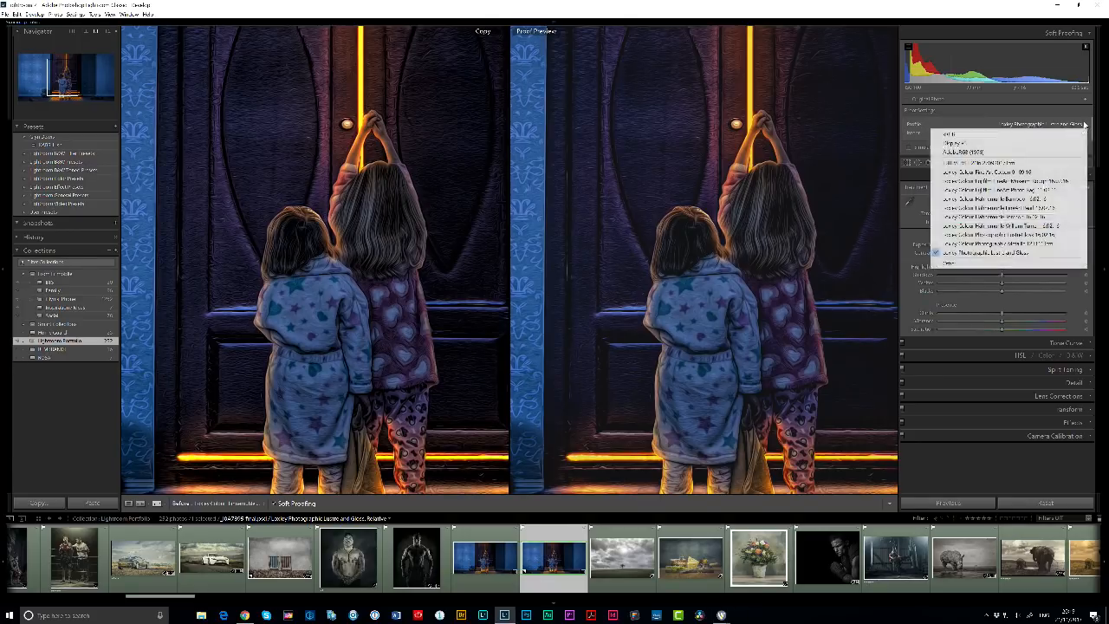
{"action": "left_click", "coordinate": [990, 173]}
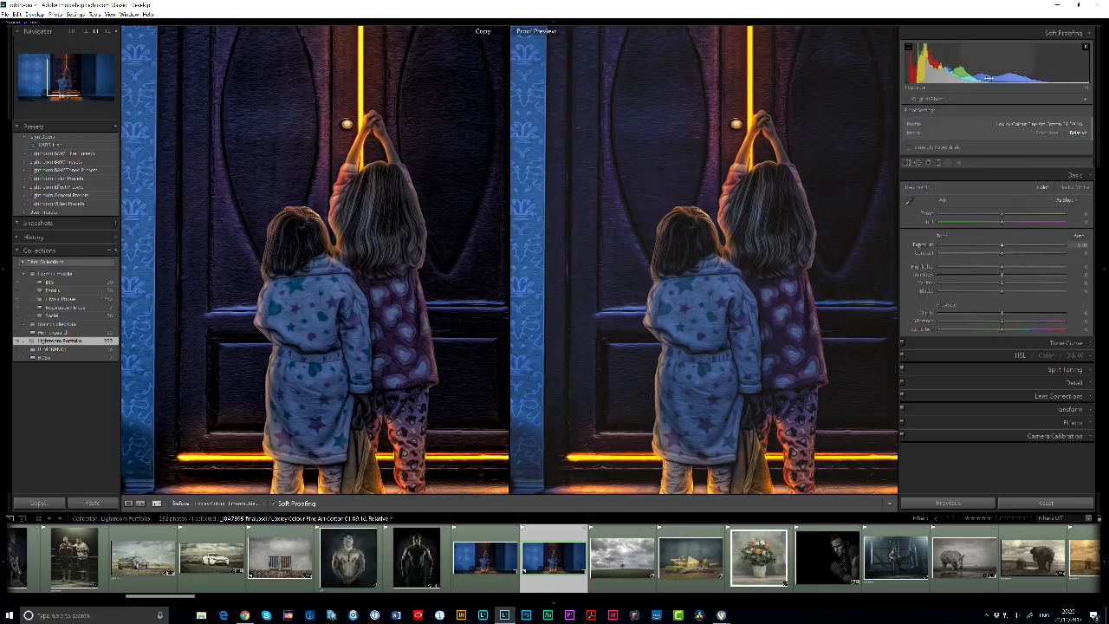
{"action": "left_click", "coordinate": [1037, 123]}
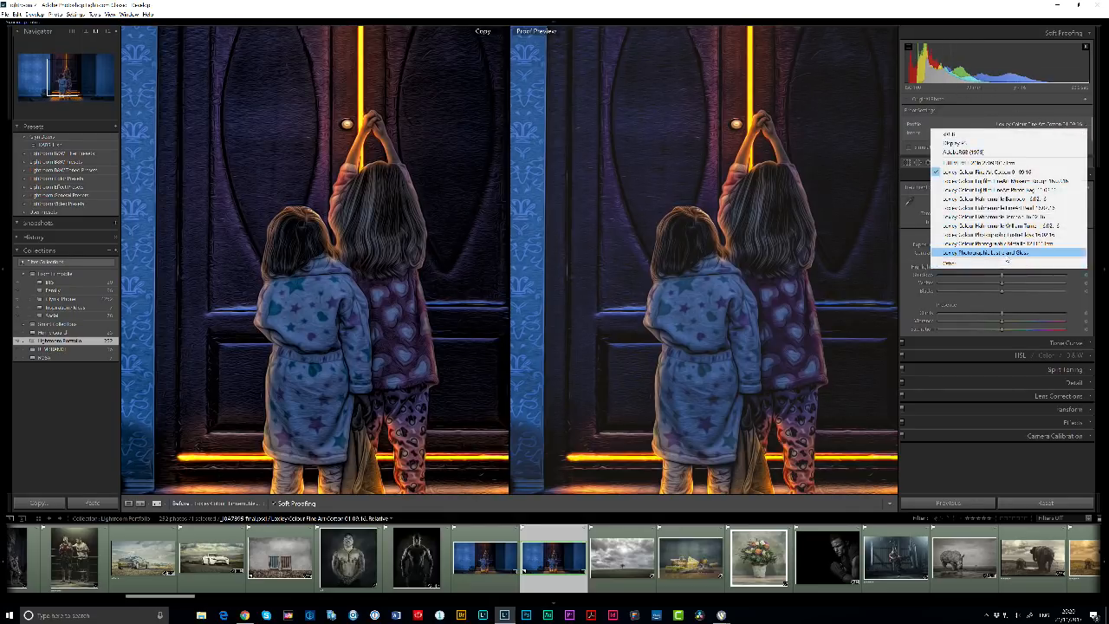
{"action": "left_click", "coordinate": [1003, 253]}
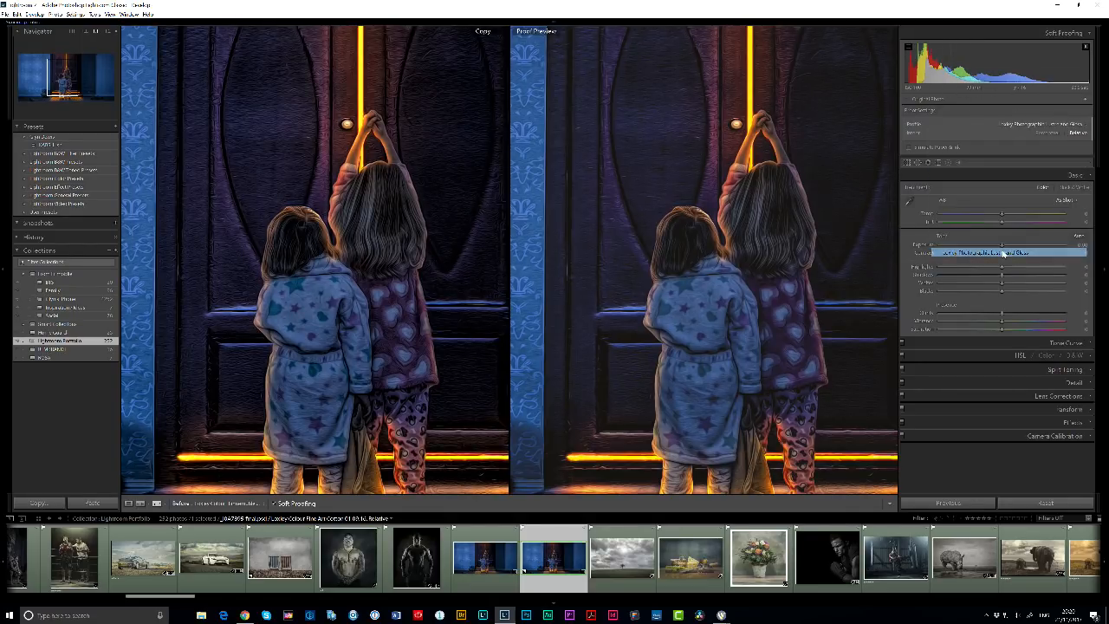
{"action": "left_click", "coordinate": [1039, 125]}
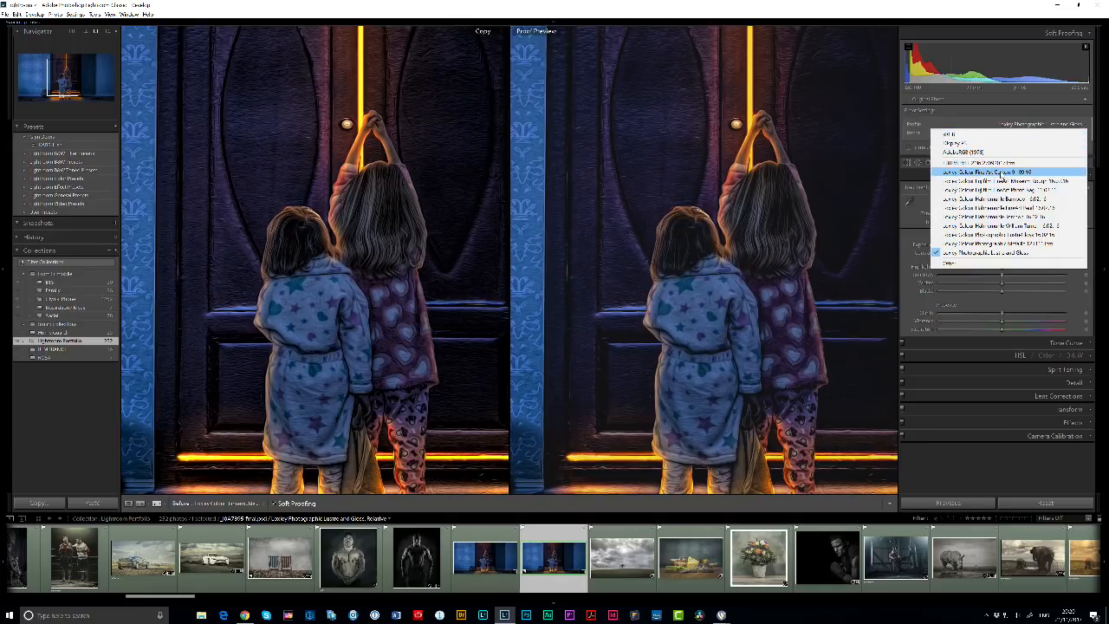
{"action": "left_click", "coordinate": [1001, 173]}
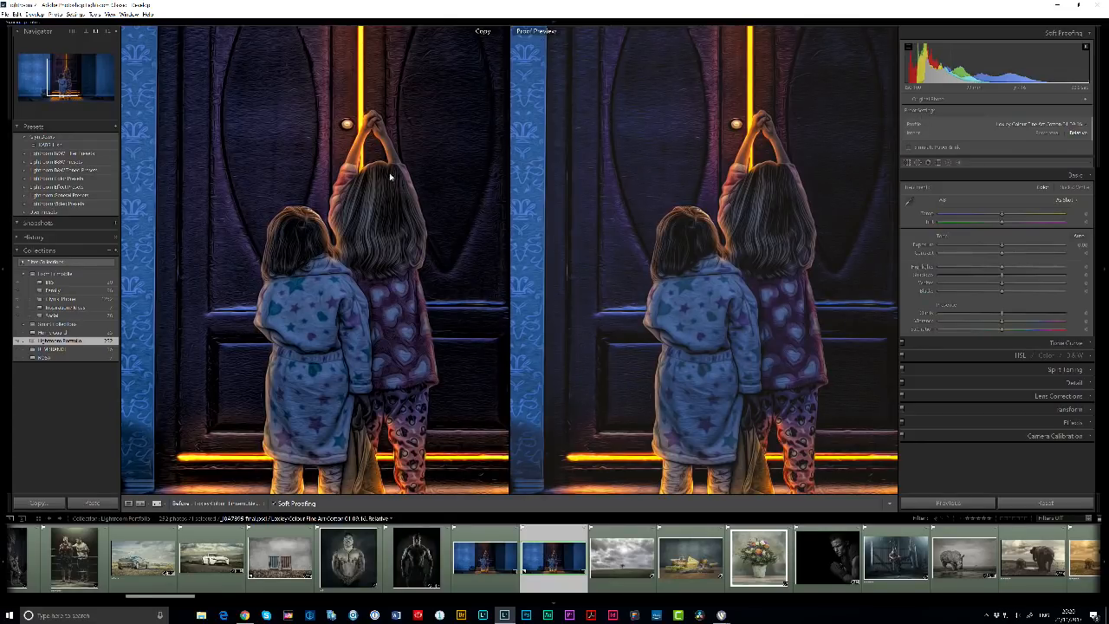
Step: Fill the side-by-side comparison with the photo of the children at the door and lower the proof copy's Blacks
{"action": "left_click", "coordinate": [73, 32]}
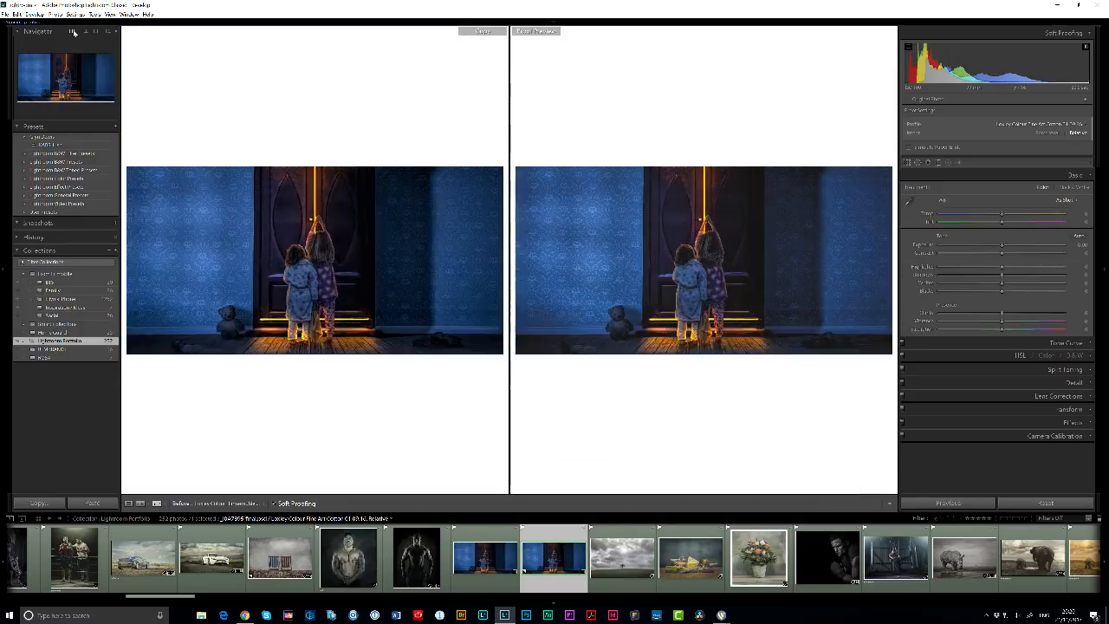
{"action": "left_click", "coordinate": [82, 33]}
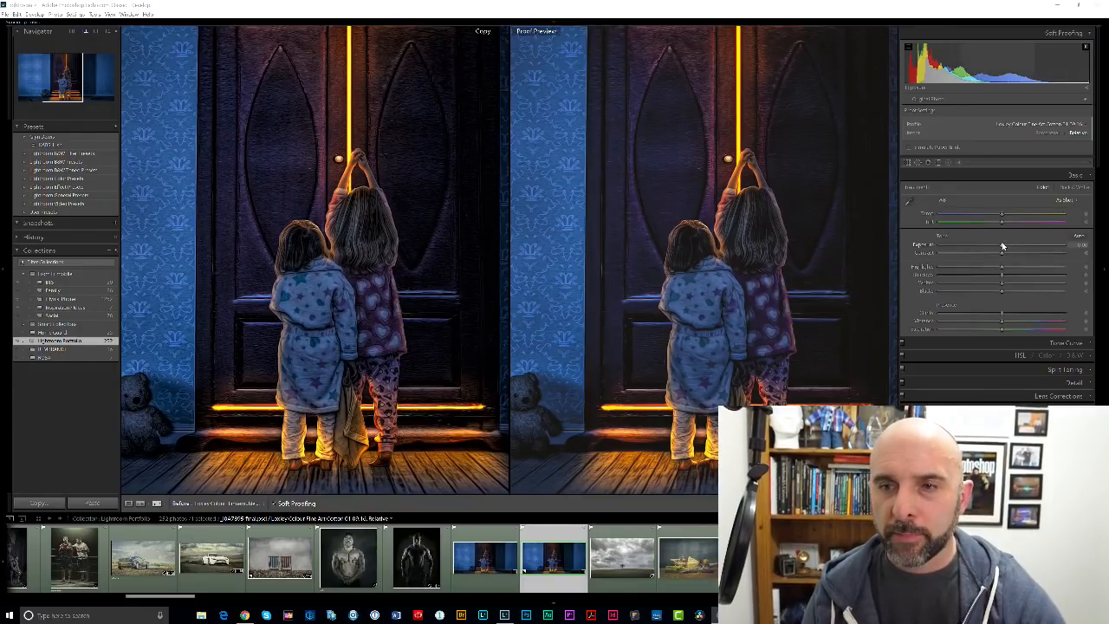
{"action": "mouse_move", "coordinate": [1000, 245]}
{"action": "left_mouse_down"}
{"action": "mouse_move", "coordinate": [1013, 252]}
{"action": "mouse_move", "coordinate": [1000, 249]}
{"action": "left_mouse_up"}
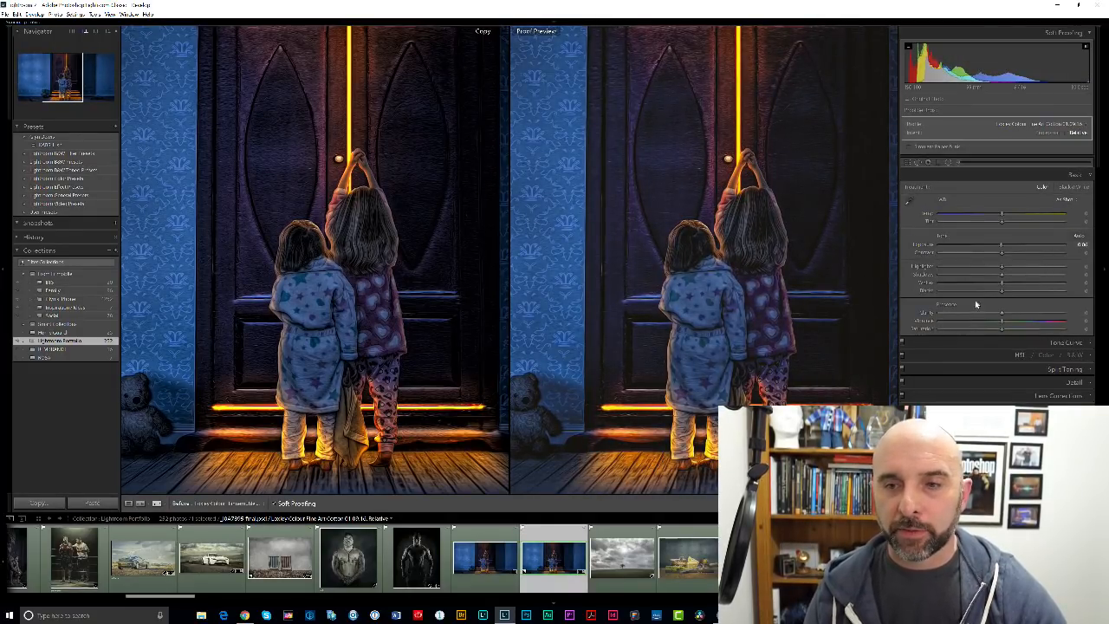
{"action": "left_click_drag", "start_coordinate": [1002, 292], "coordinate": [986, 296]}
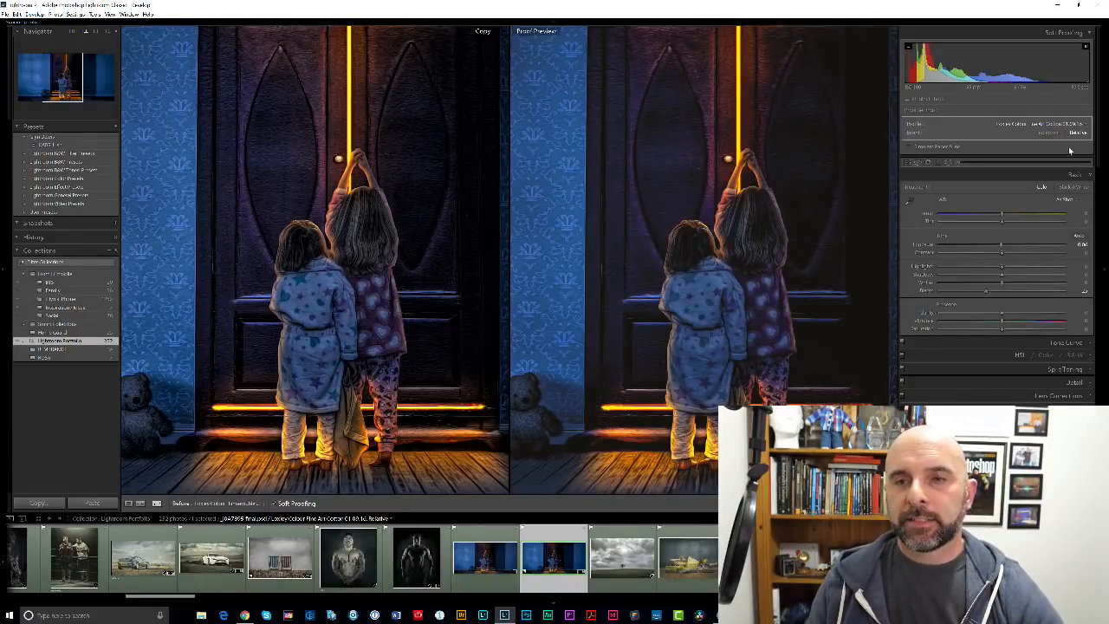
Step: Compare the proof preview with Simulate Paper & Ink turned on and off
{"action": "left_click", "coordinate": [908, 148]}
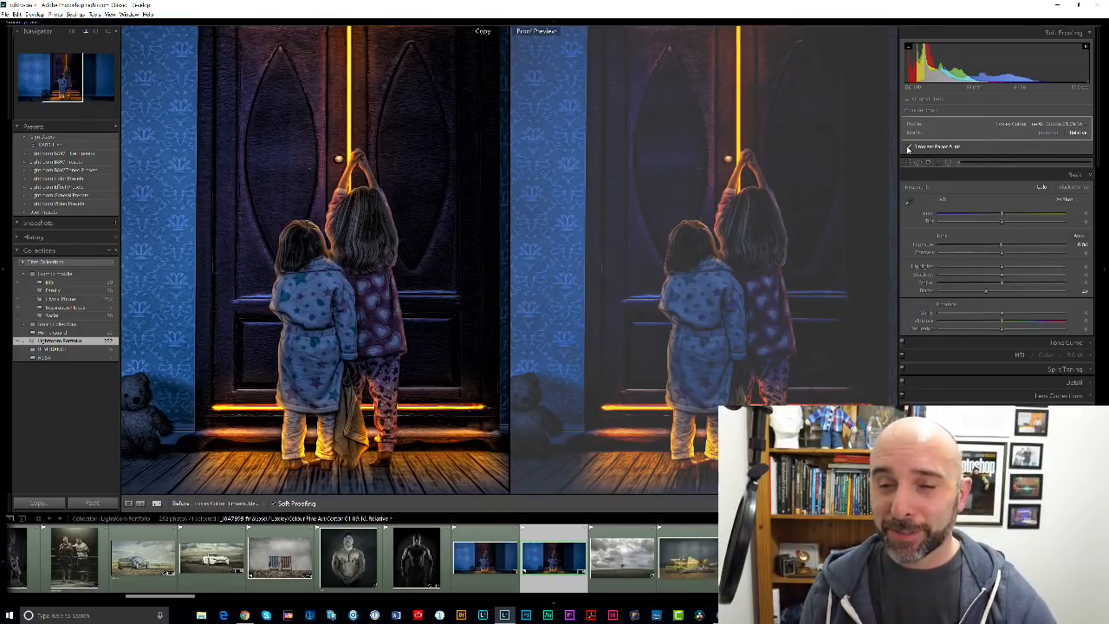
{"action": "left_click", "coordinate": [907, 147]}
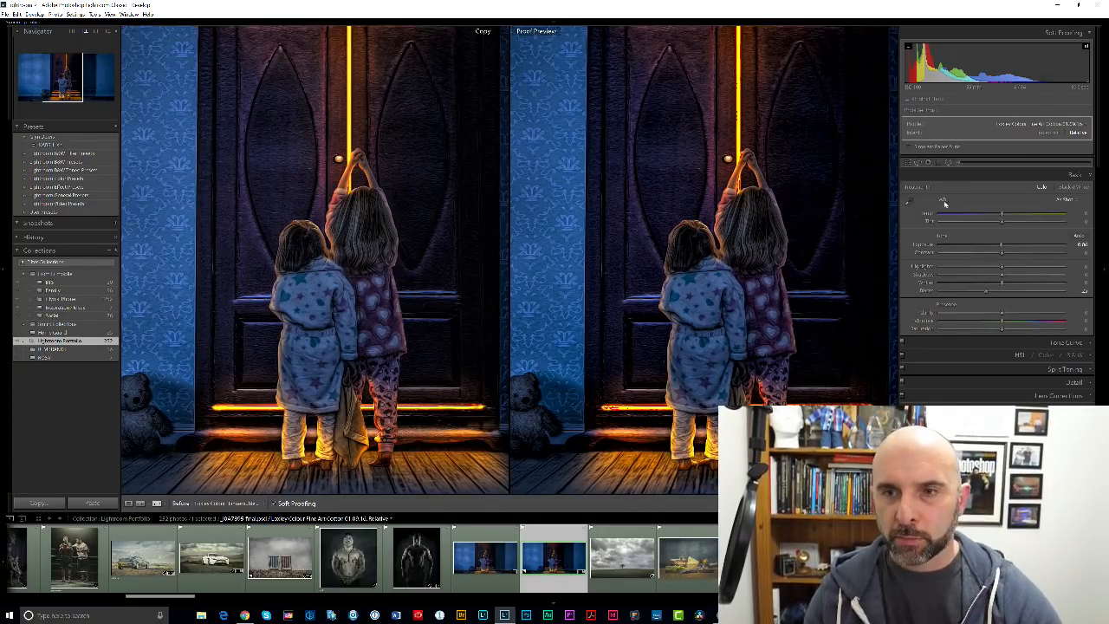
Step: Set the proof profile to Loxley Colour Photographic Metallic and turn off the destination gamut warning
{"action": "left_click", "coordinate": [1022, 125]}
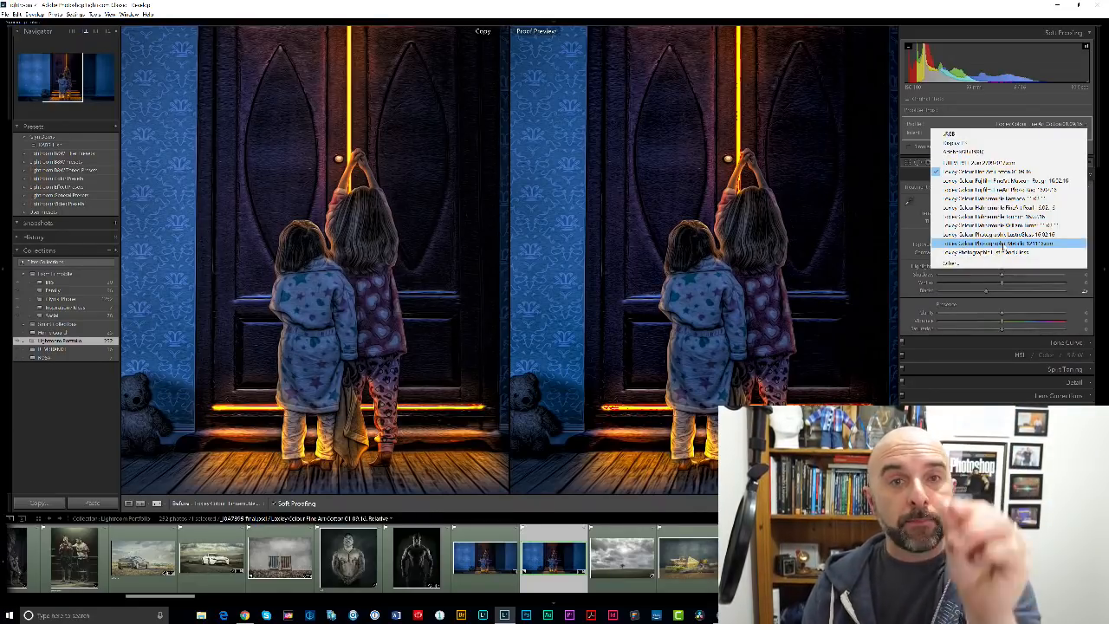
{"action": "left_click", "coordinate": [1000, 245]}
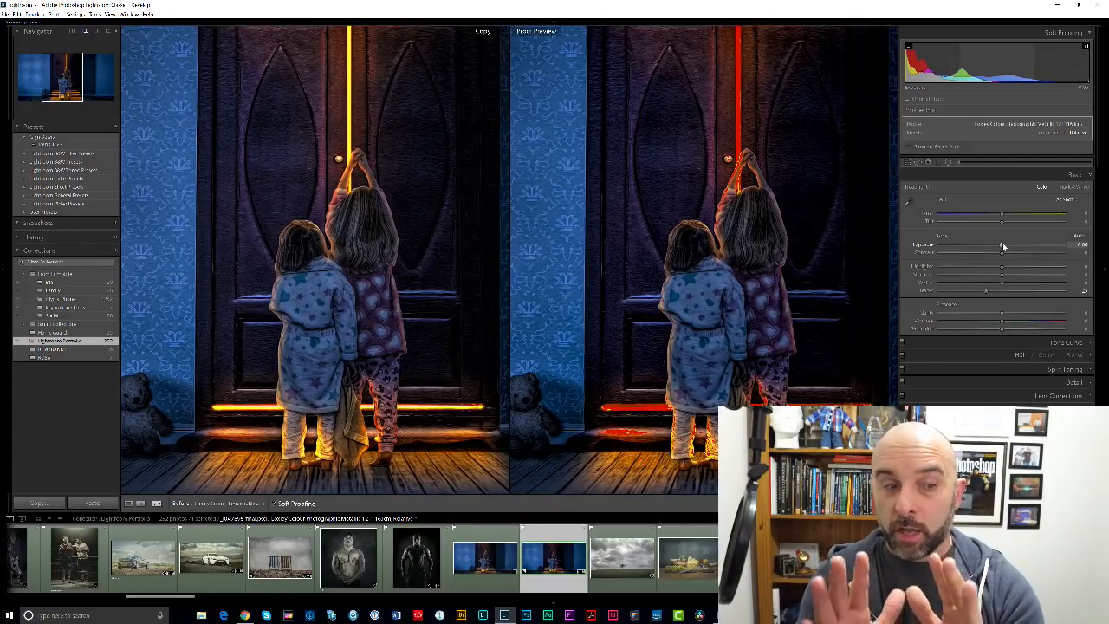
{"action": "left_click", "coordinate": [1085, 46]}
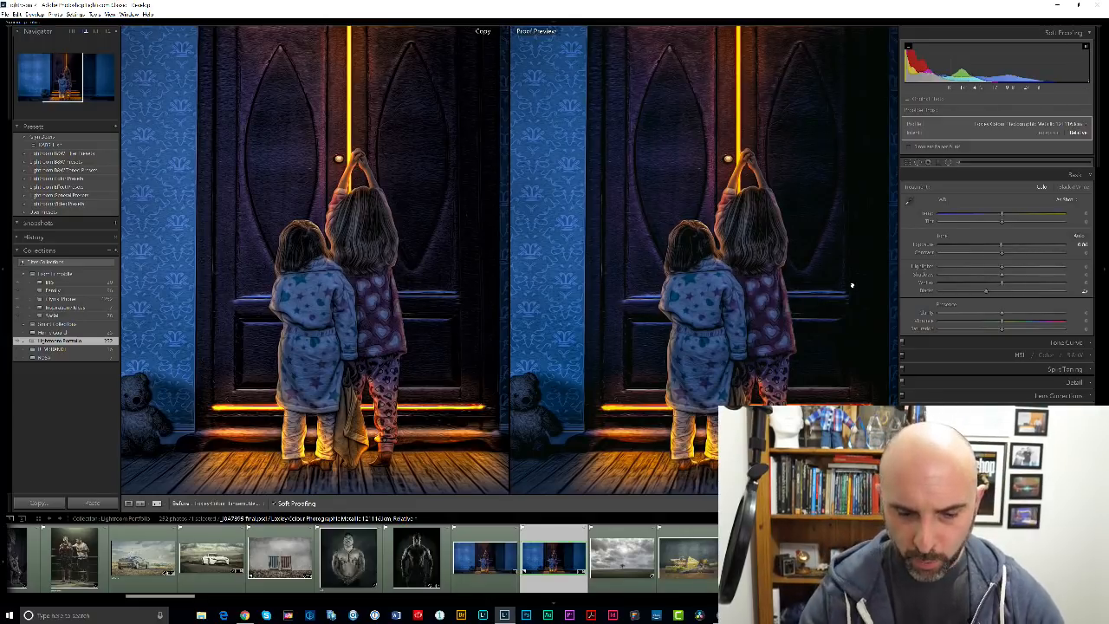
Step: Return to the Library grid and set the proof copy's color label to Blue
{"action": "key", "text": "g"}
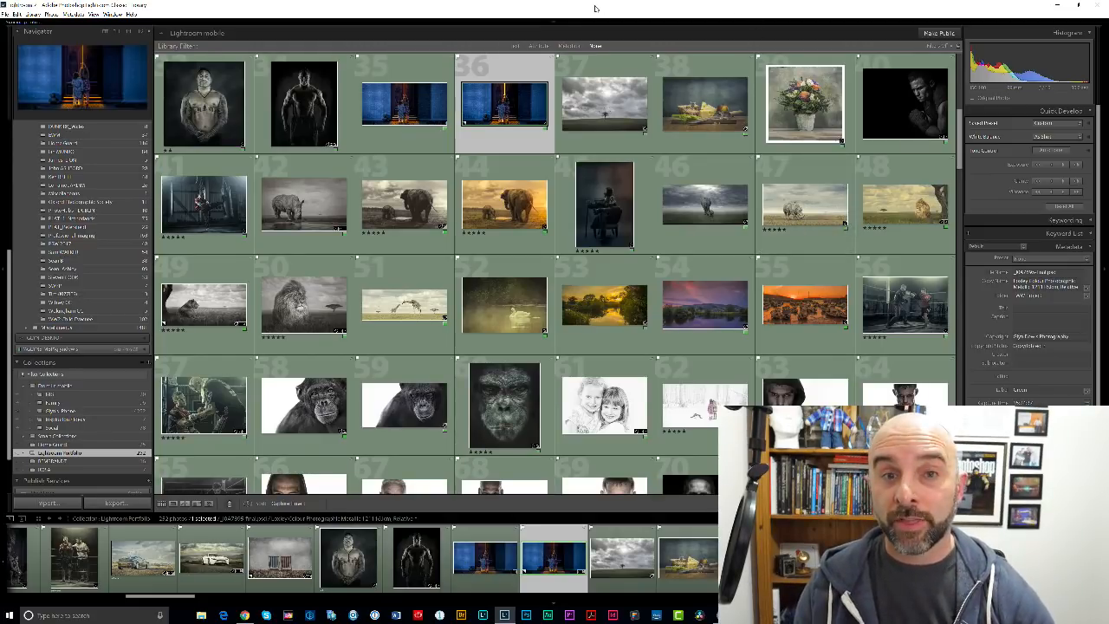
{"action": "right_click", "coordinate": [508, 111]}
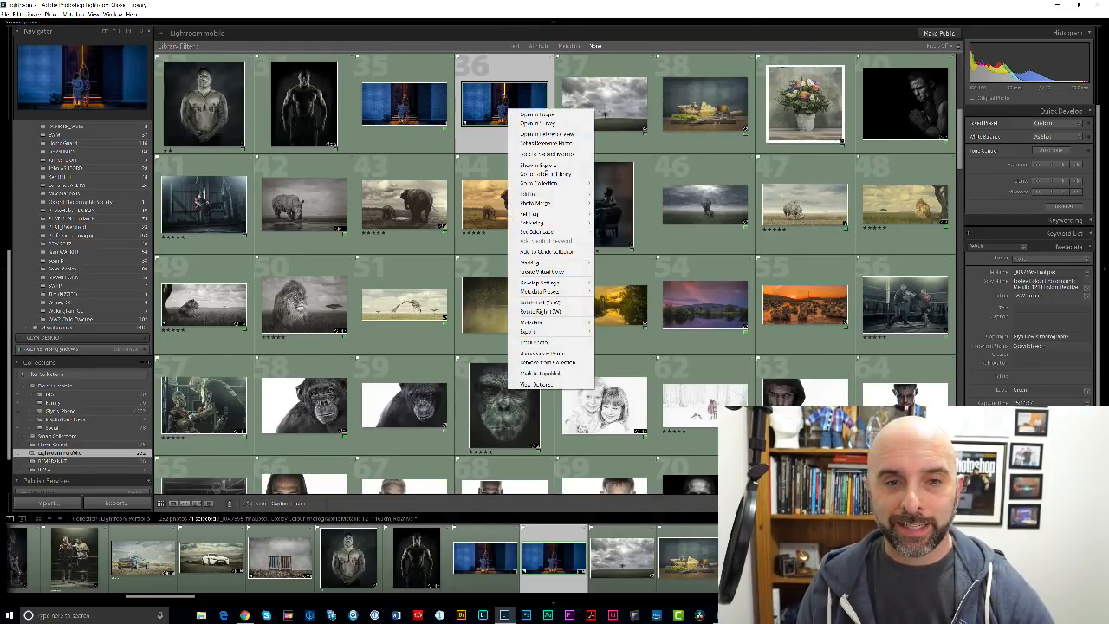
{"action": "mouse_move", "coordinate": [568, 234]}
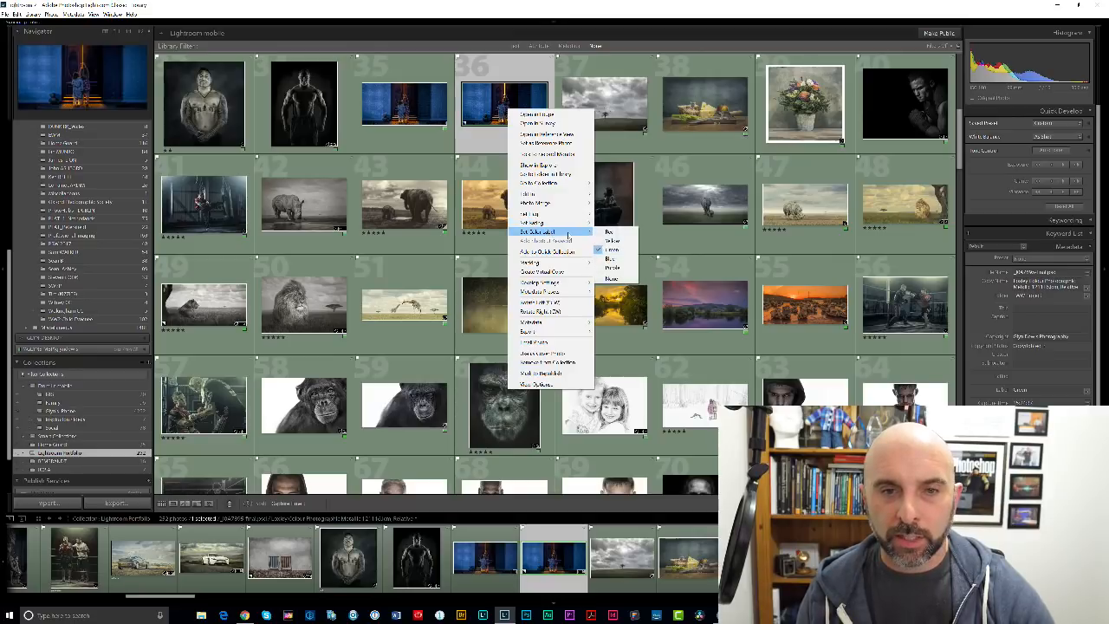
{"action": "left_click", "coordinate": [611, 258]}
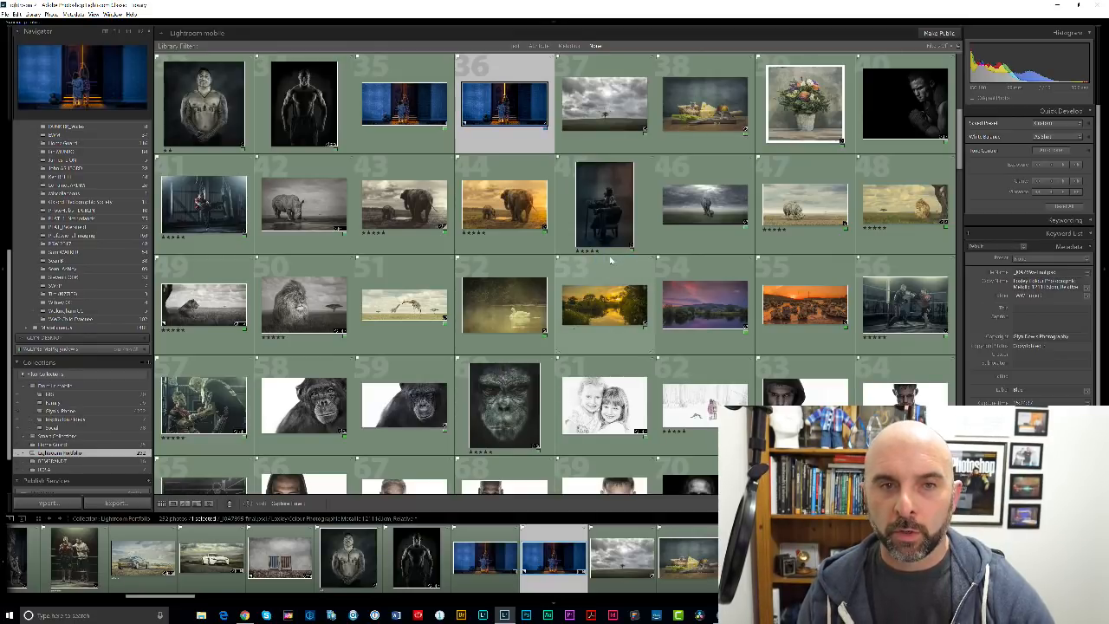
Step: Open the last photo in the collection, the dark portrait of a seated man with glasses, in the Develop module
{"action": "left_click", "coordinate": [625, 206]}
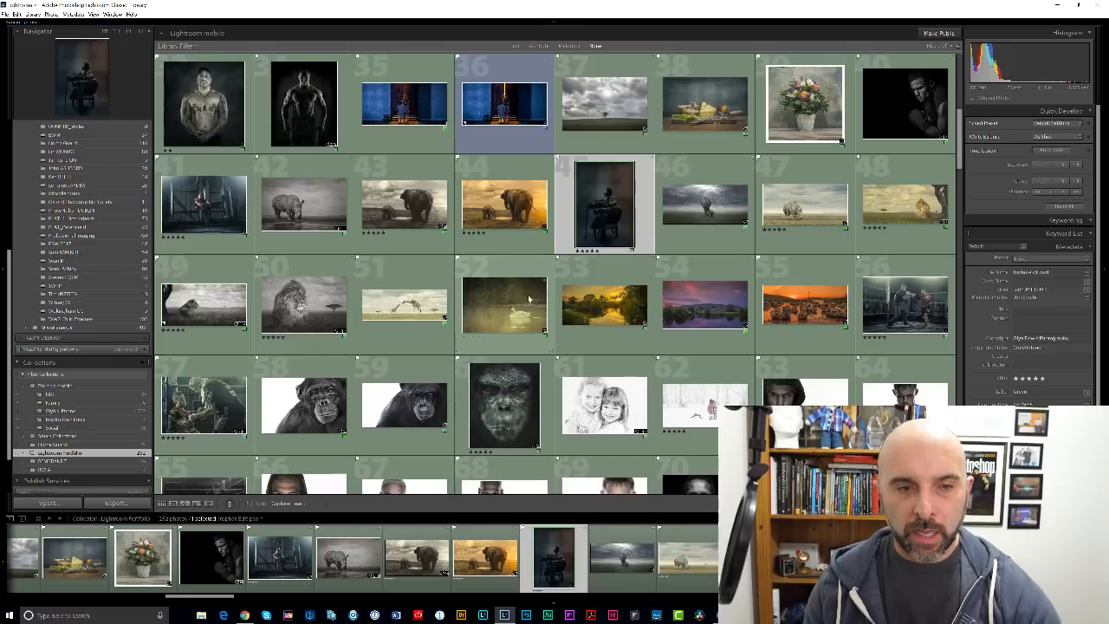
{"action": "scroll", "coordinate": [531, 305], "scroll_direction": "down", "scroll_amount": 10}
{"action": "scroll", "coordinate": [532, 305], "scroll_direction": "down", "scroll_amount": 15}
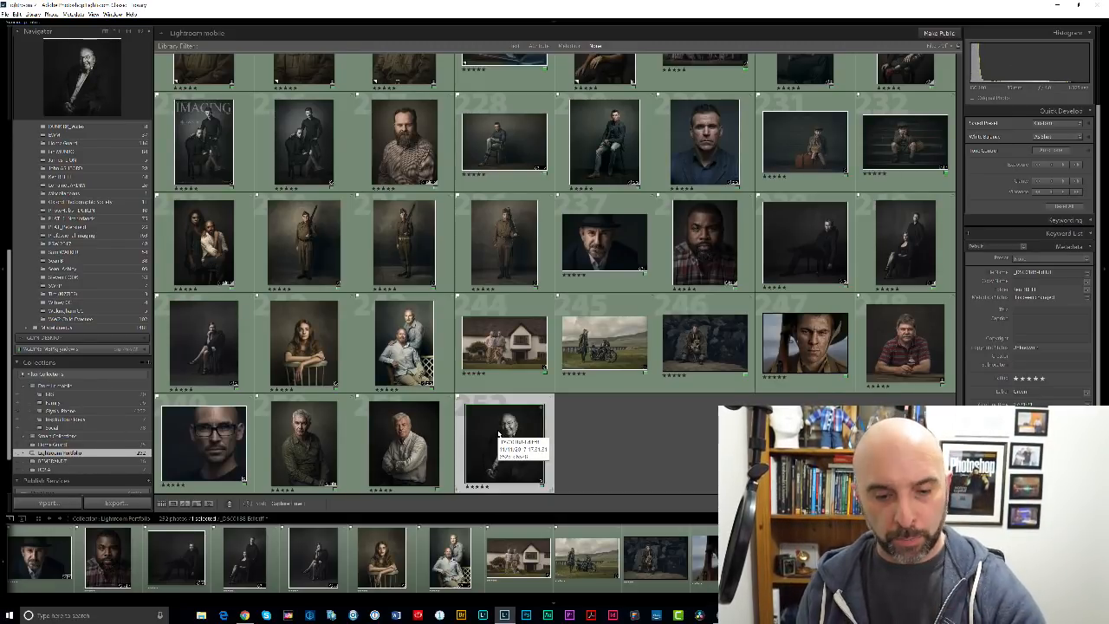
{"action": "key", "text": "d"}
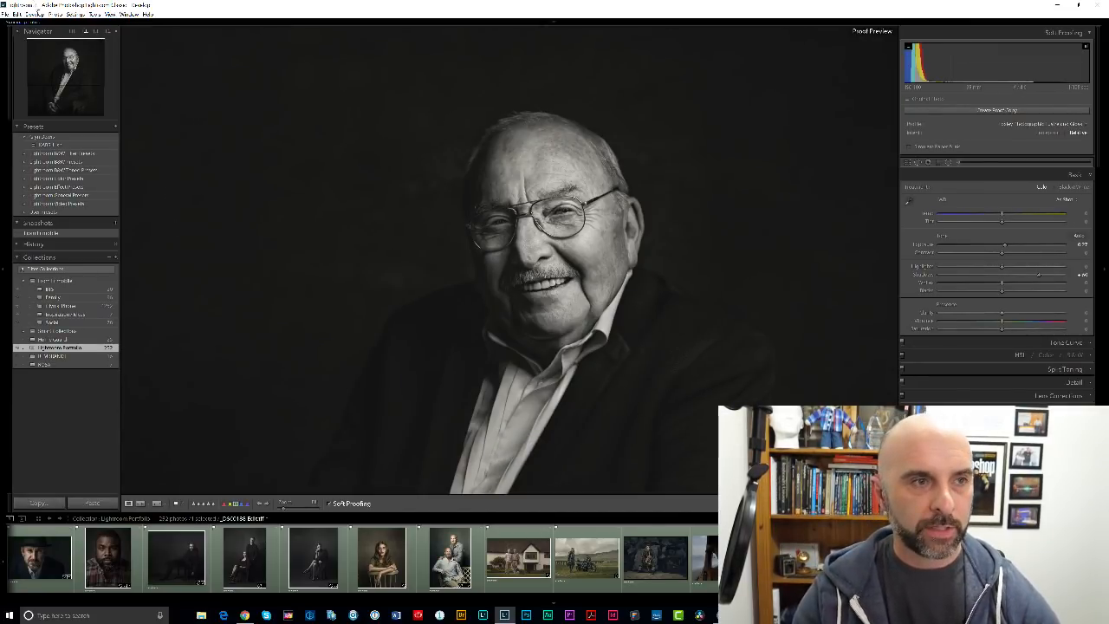
{"action": "left_click", "coordinate": [617, 278]}
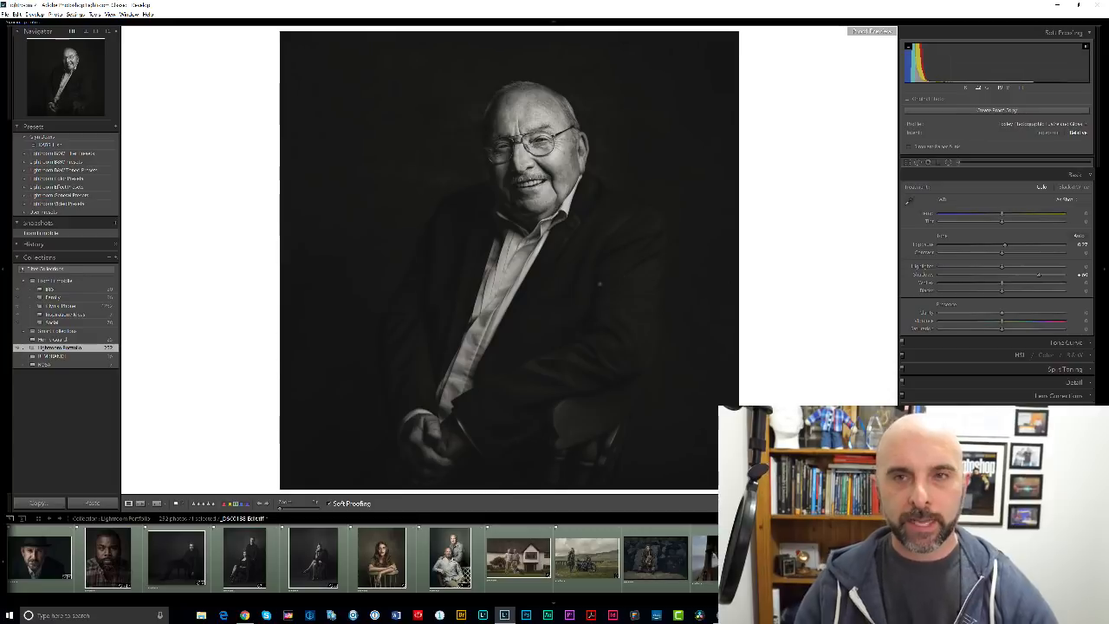
Step: Compare the portrait with Soft Proofing turned off and on
{"action": "left_click", "coordinate": [330, 504]}
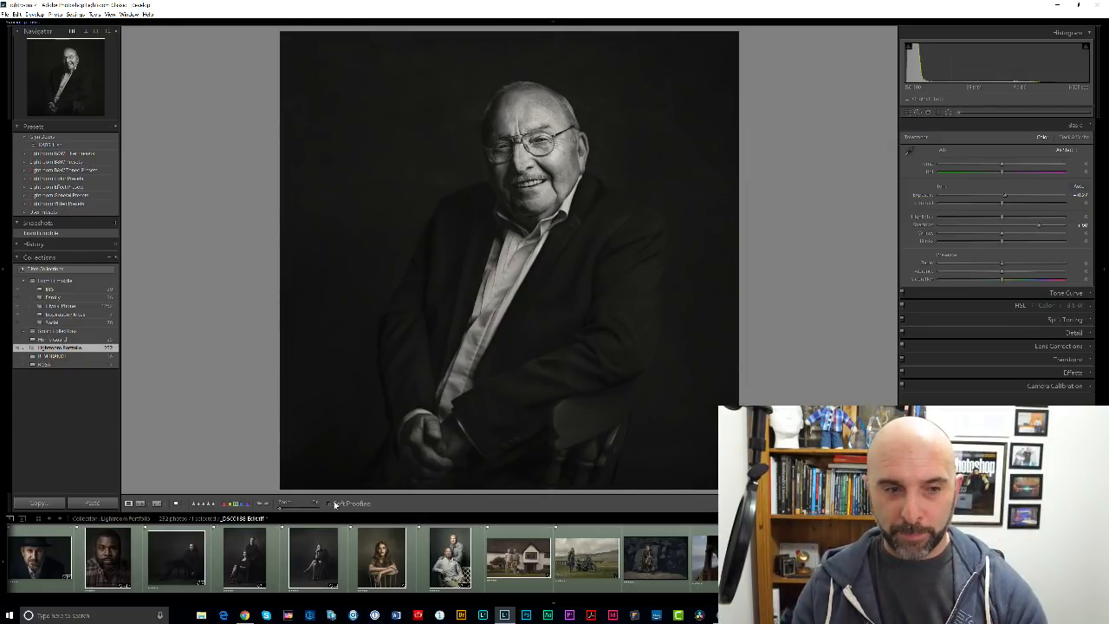
{"action": "left_click", "coordinate": [330, 504]}
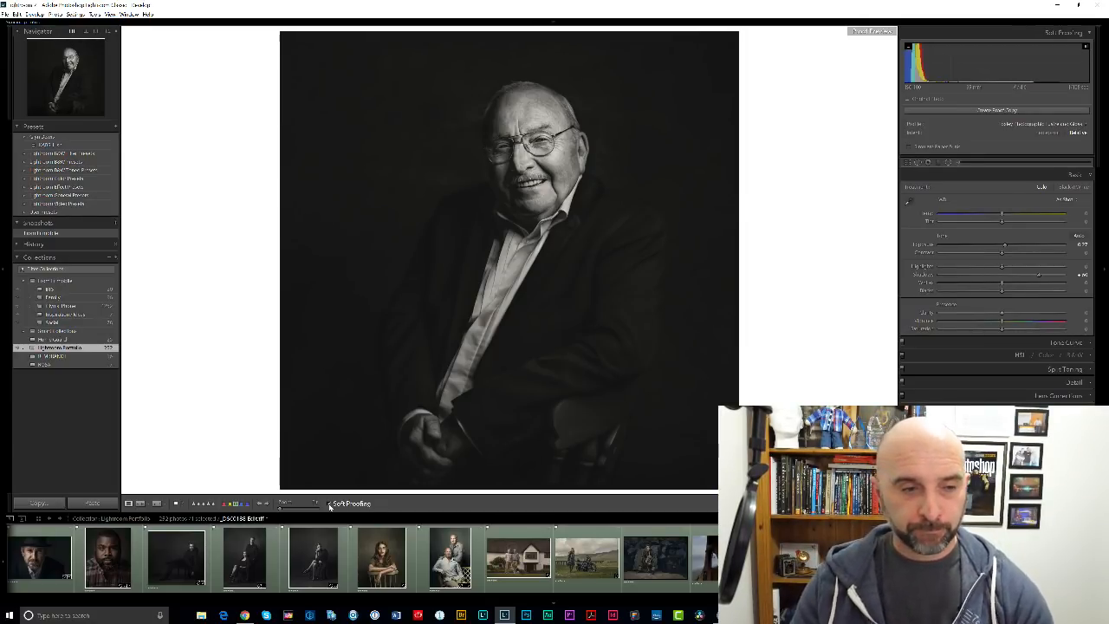
Step: Show the portrait in the Before/After Left/Right view and create a proof copy of it
{"action": "left_click", "coordinate": [162, 505]}
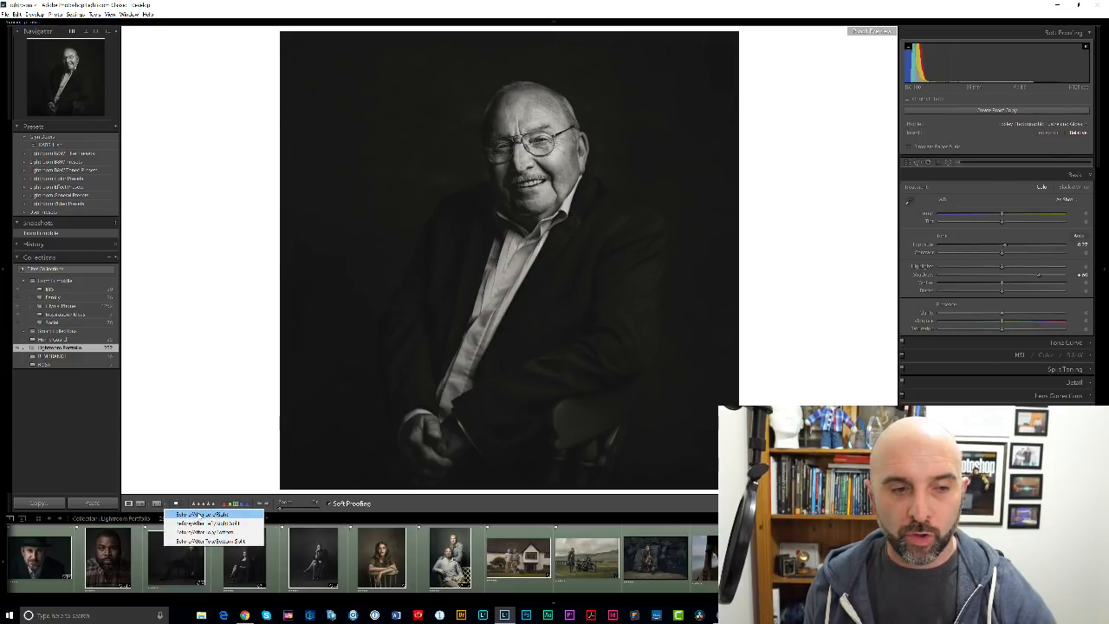
{"action": "left_click", "coordinate": [192, 514]}
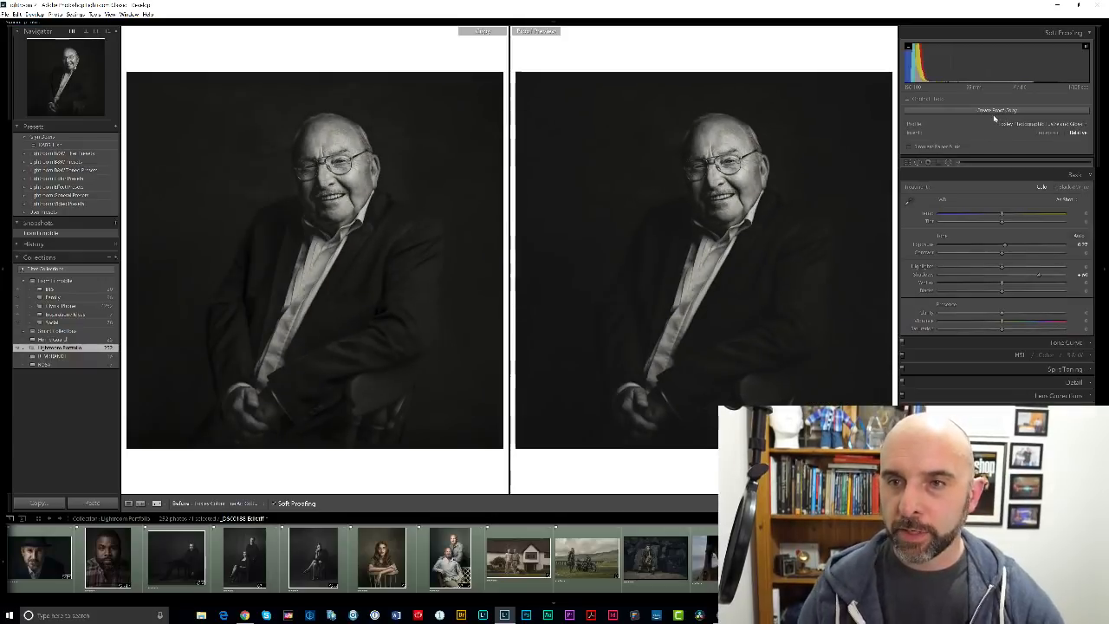
{"action": "left_click", "coordinate": [990, 111]}
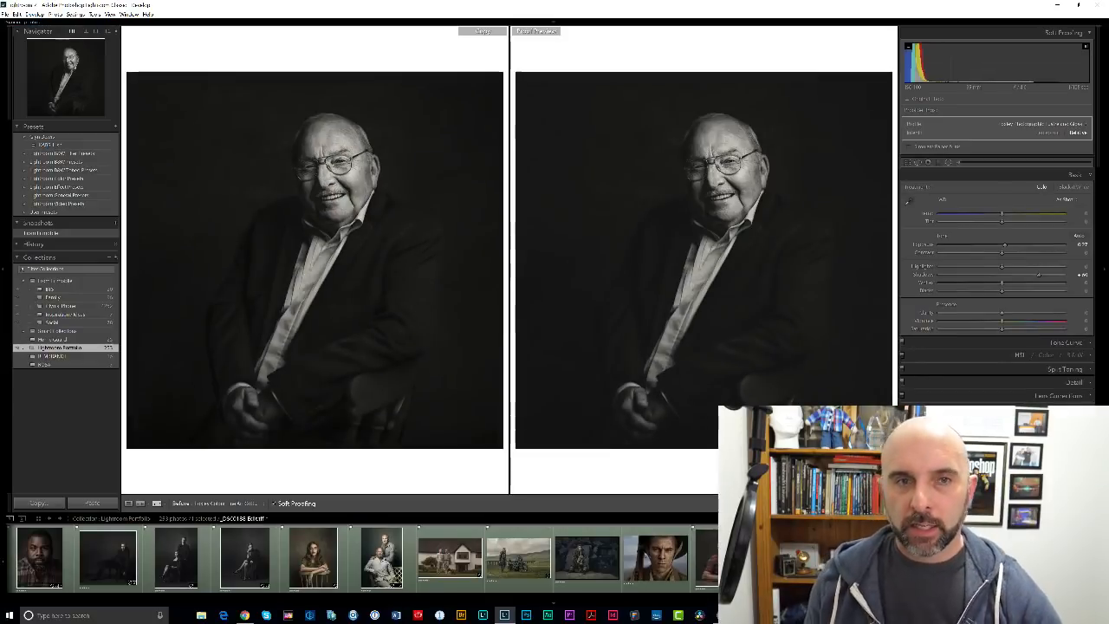
Step: Check the available proof profiles, then enlarge the portrait comparison and hide the Navigator and Presets panels to inspect it
{"action": "left_click", "coordinate": [1065, 124]}
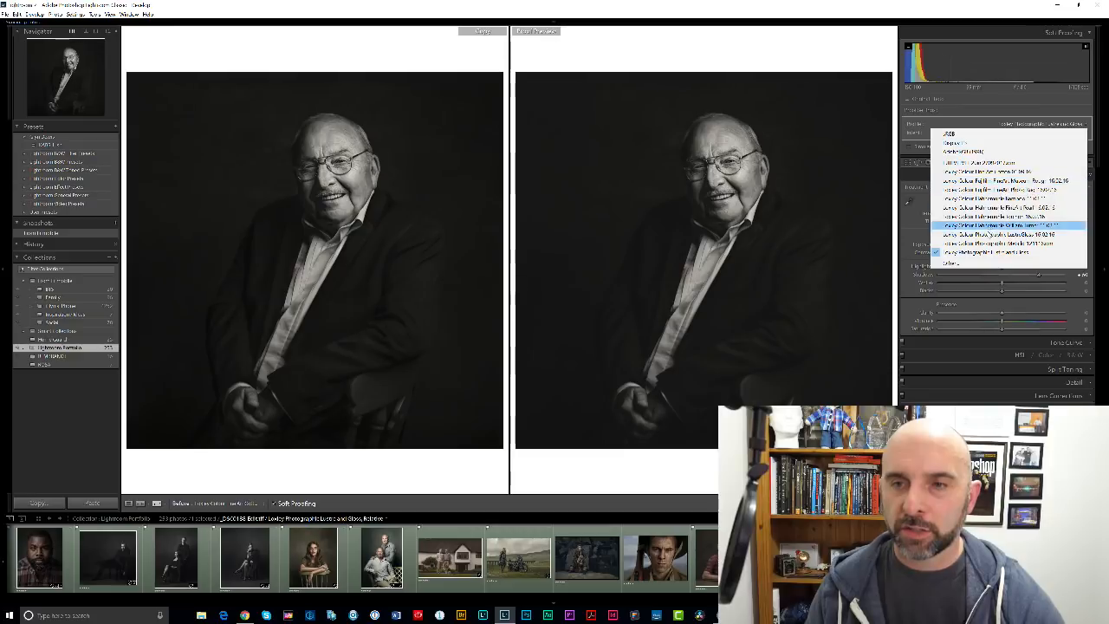
{"action": "left_click", "coordinate": [998, 243]}
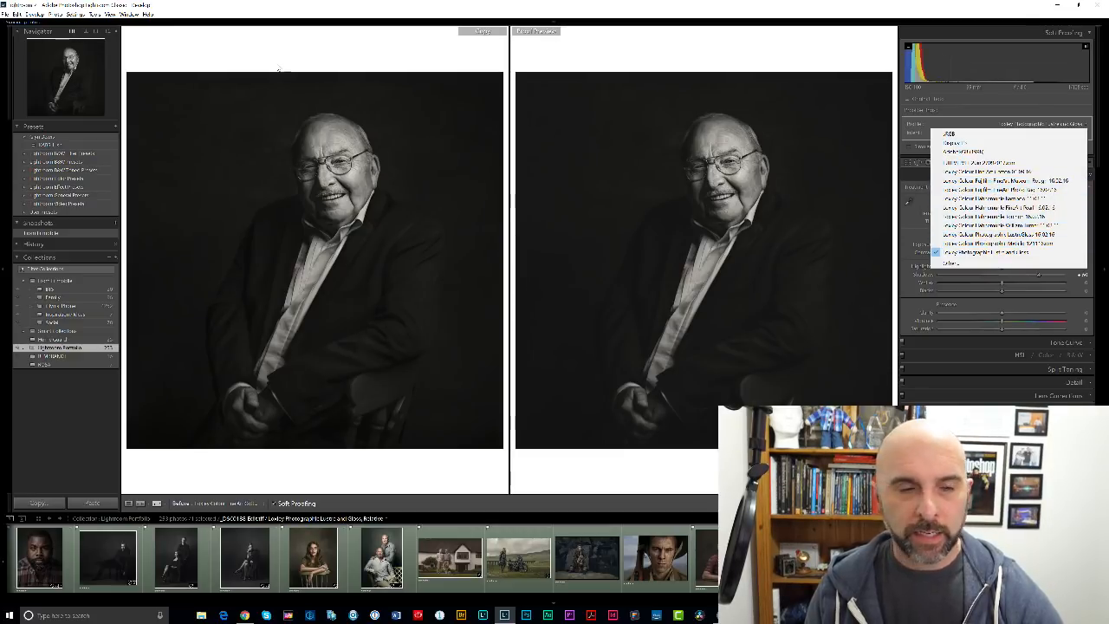
{"action": "left_click", "coordinate": [85, 33]}
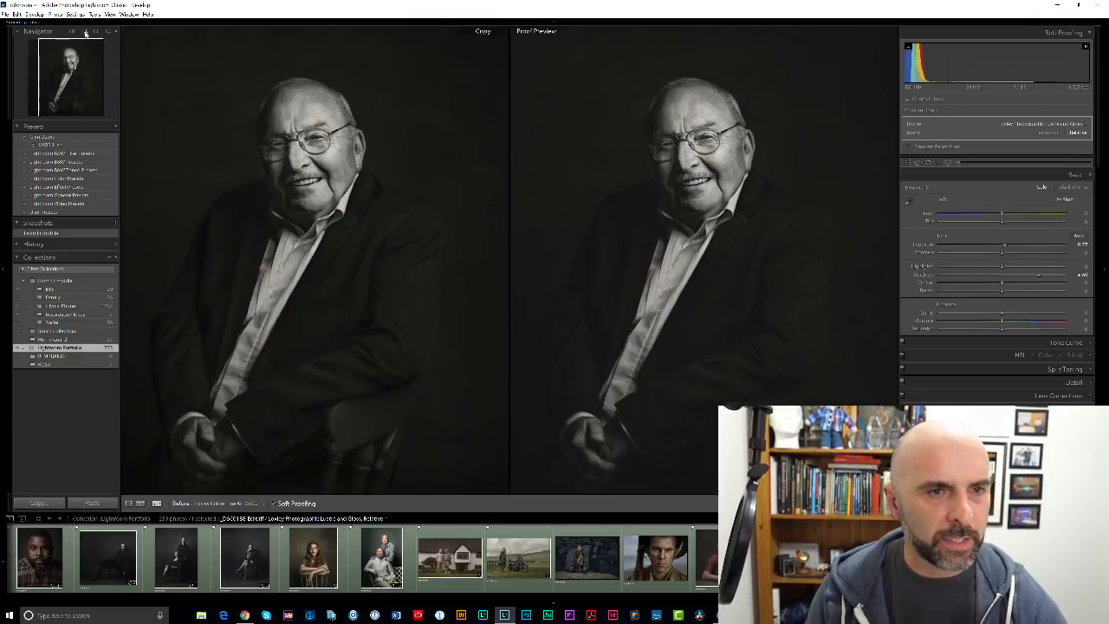
{"action": "left_click", "coordinate": [5, 270]}
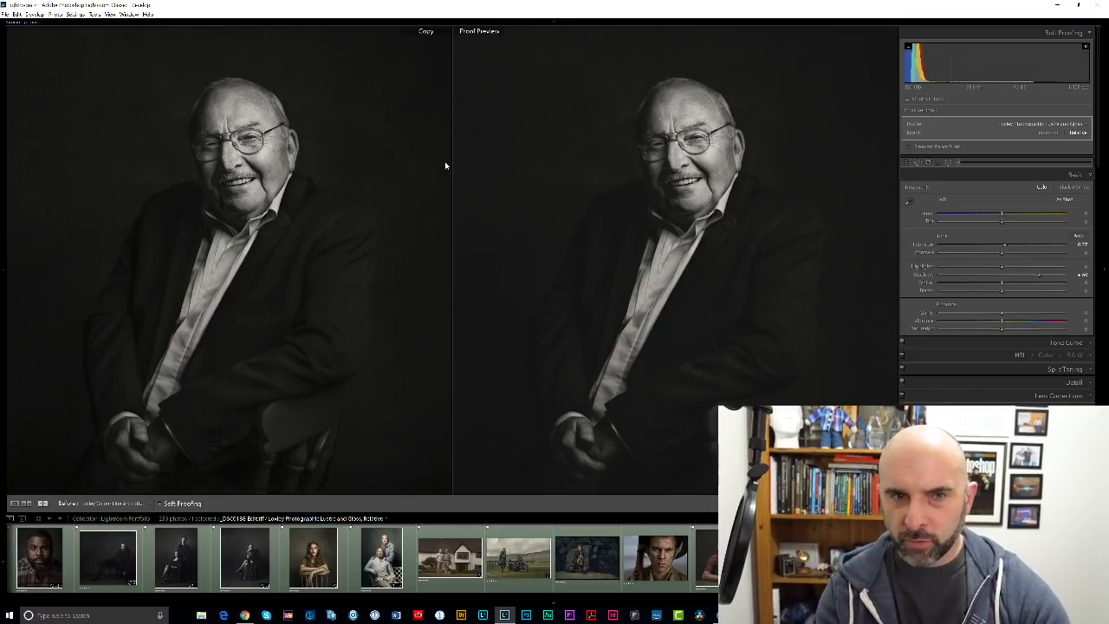
Step: Raise the Blacks on the portrait's proof copy to lighten the dark jacket and background
{"action": "left_click", "coordinate": [1079, 124]}
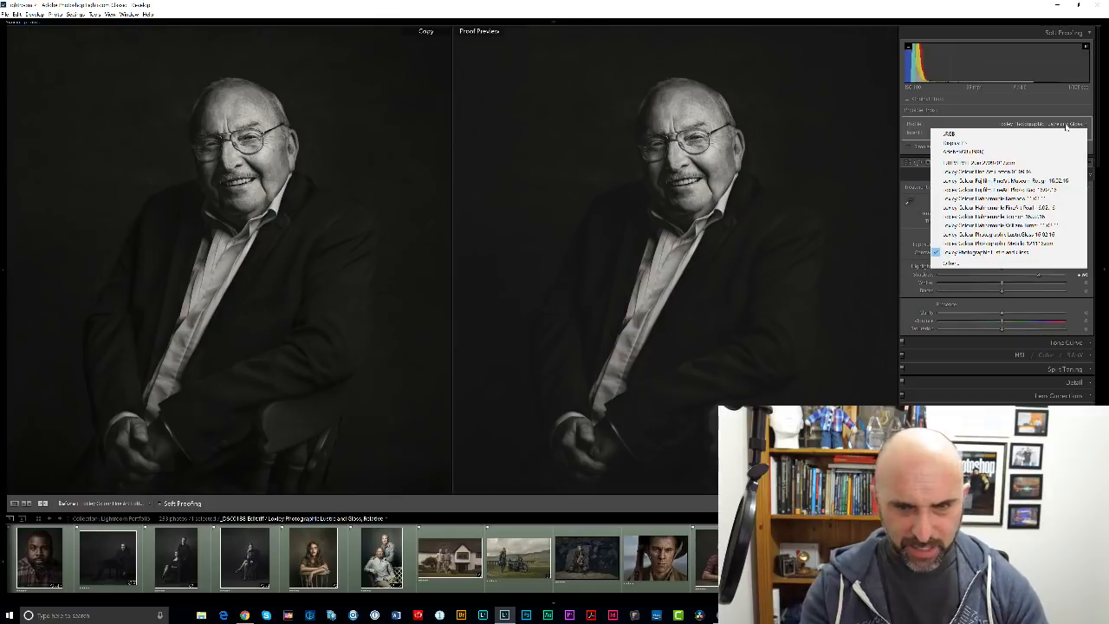
{"action": "left_click", "coordinate": [982, 110]}
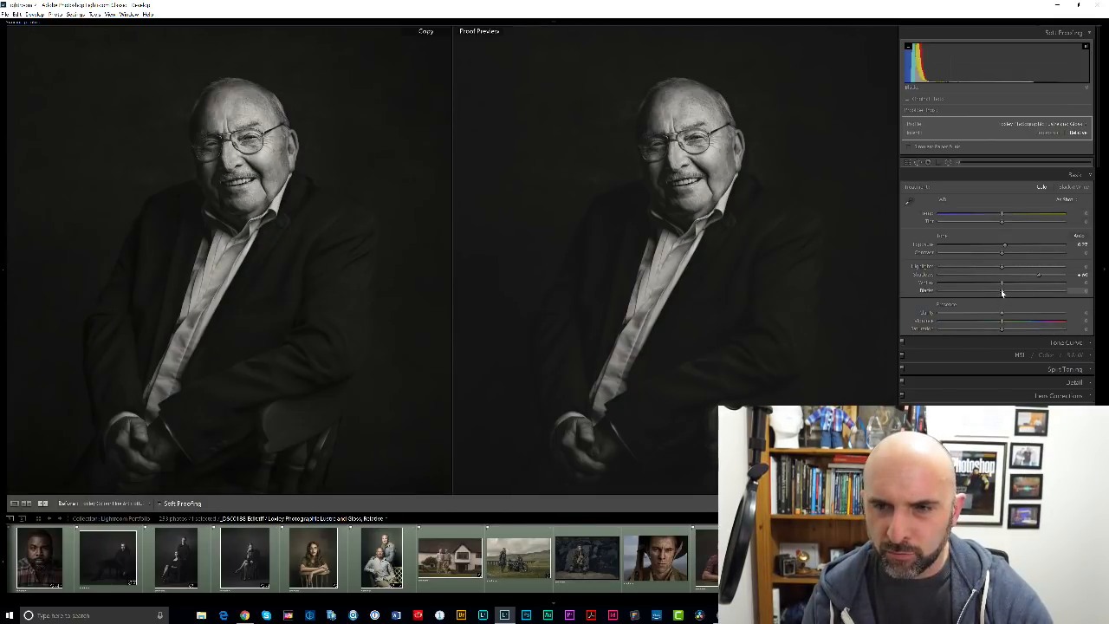
{"action": "left_click_drag", "start_coordinate": [1001, 291], "coordinate": [1025, 293]}
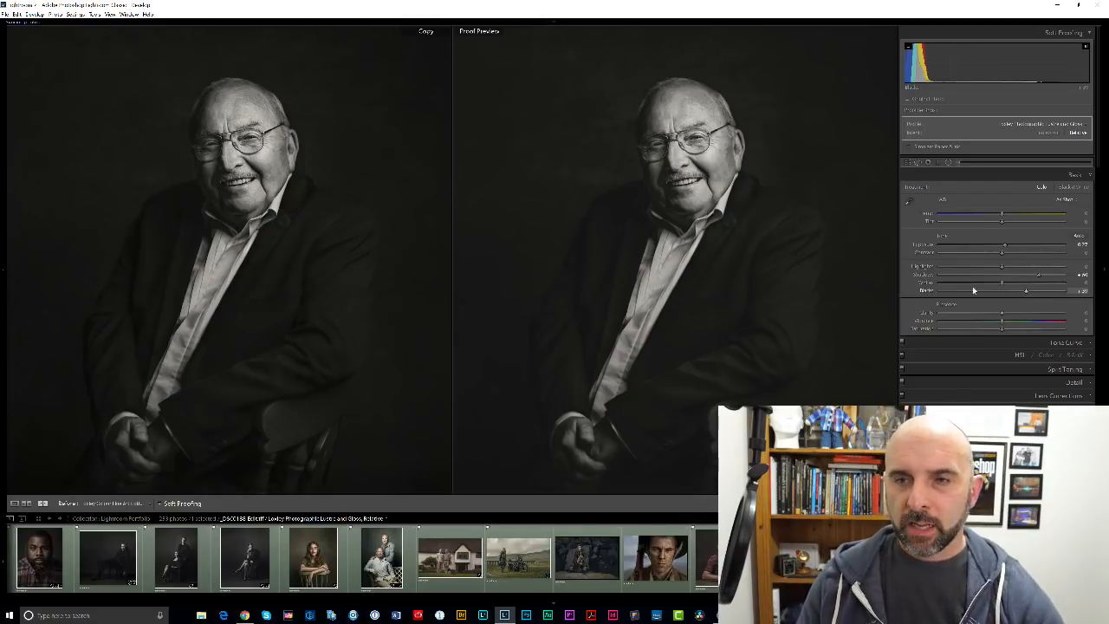
Step: Set the portrait's proof profile to Loxley Colour Fine Art Cotton
{"action": "left_click", "coordinate": [1042, 124]}
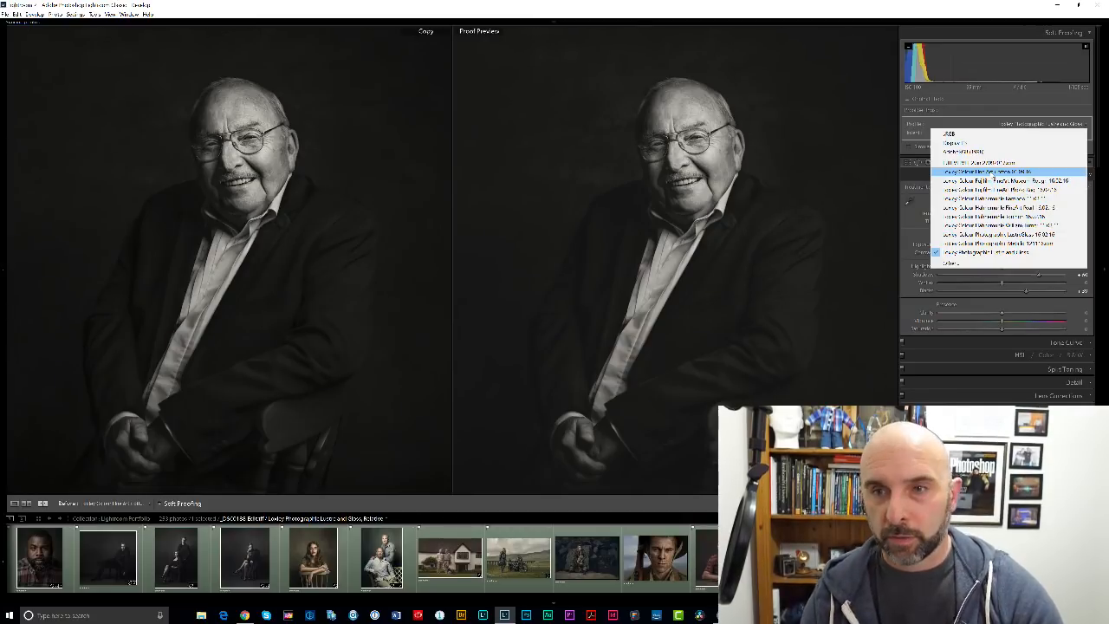
{"action": "left_click", "coordinate": [989, 171]}
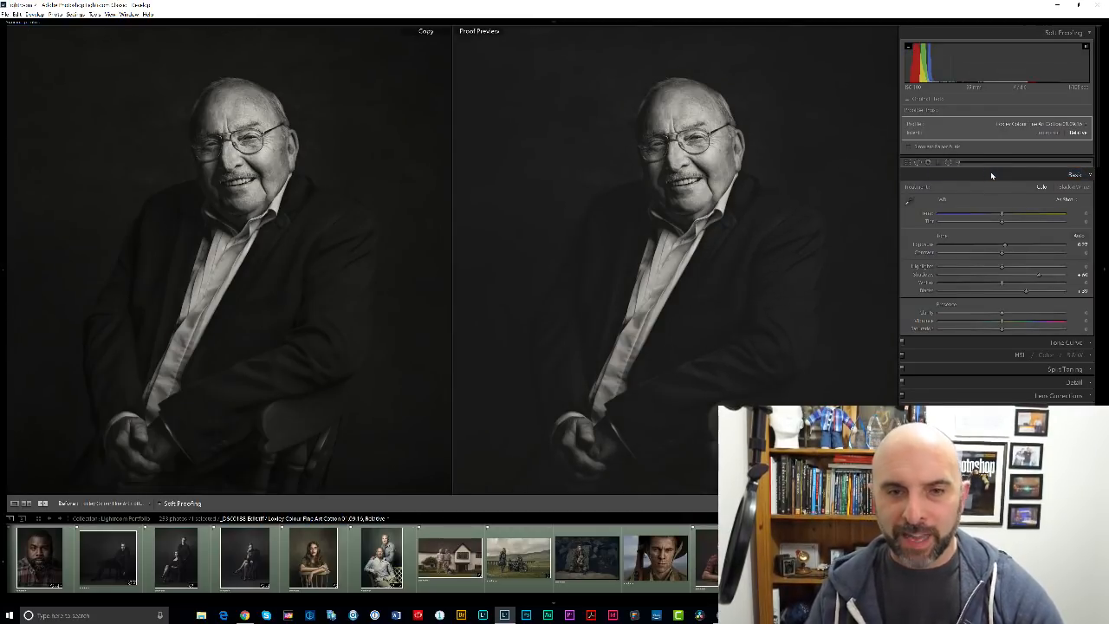
Step: Restore the Navigator and examine the shirt, sleeve and dark jacket shadows at 1:1 in both the copy and the proof
{"action": "key", "text": "F7"}
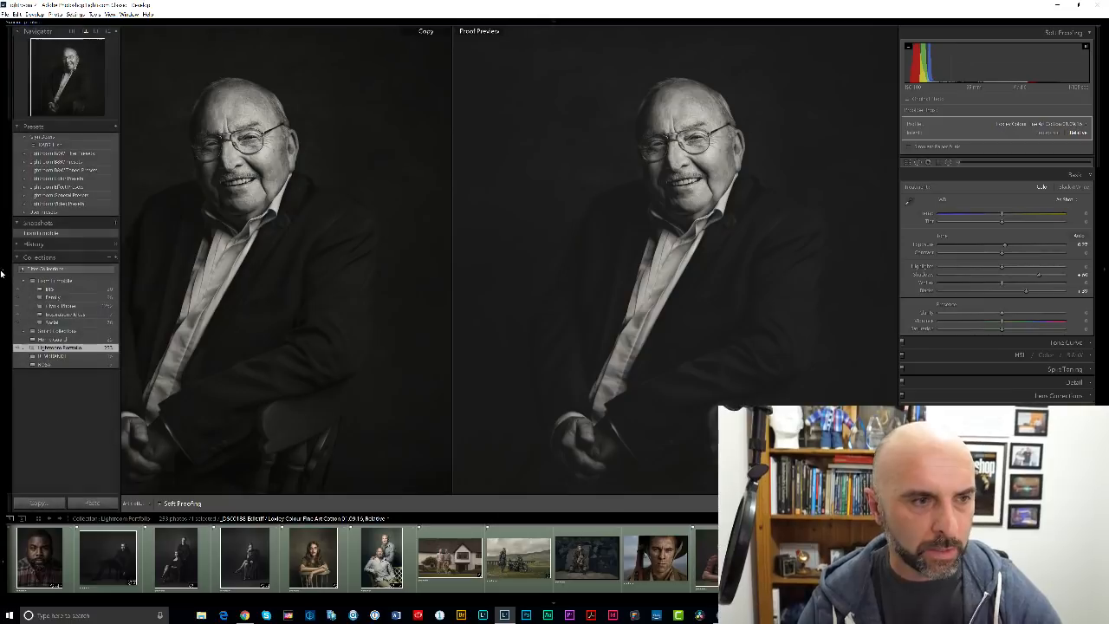
{"action": "left_click", "coordinate": [96, 32]}
{"action": "scroll", "coordinate": [417, 206], "scroll_direction": "down", "scroll_amount": 10}
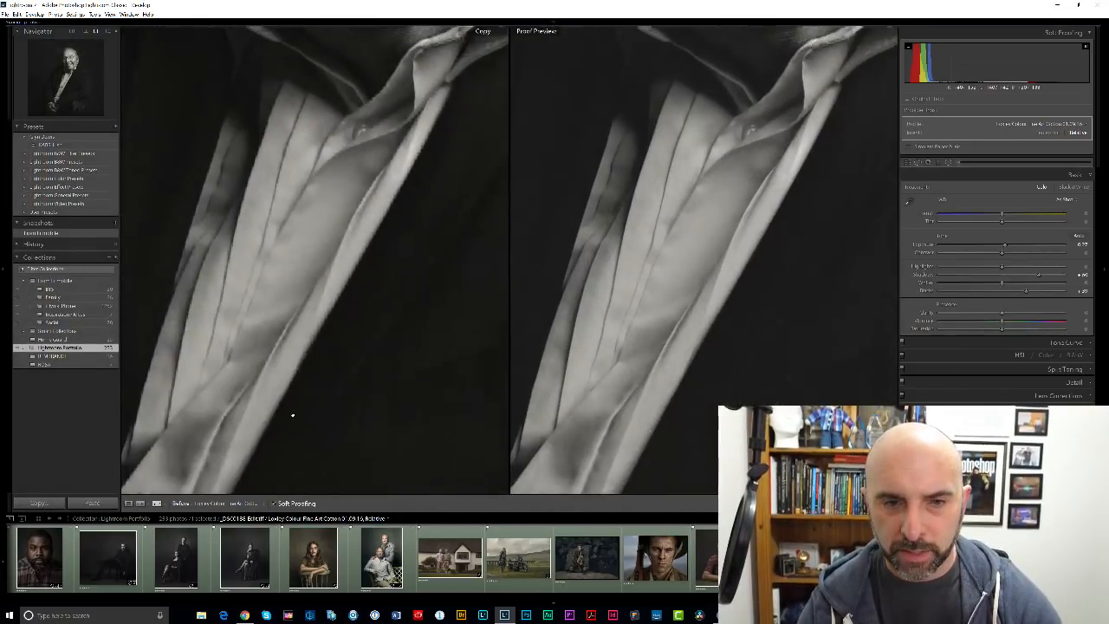
{"action": "left_click_drag", "start_coordinate": [369, 248], "coordinate": [529, 425]}
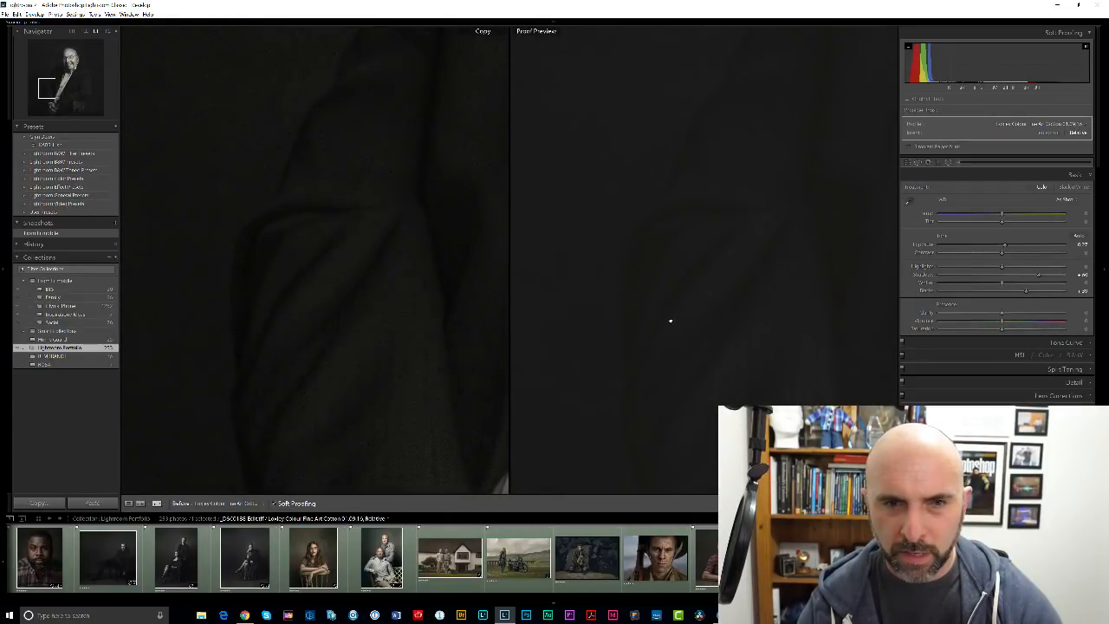
{"action": "left_click_drag", "start_coordinate": [668, 317], "coordinate": [406, 292]}
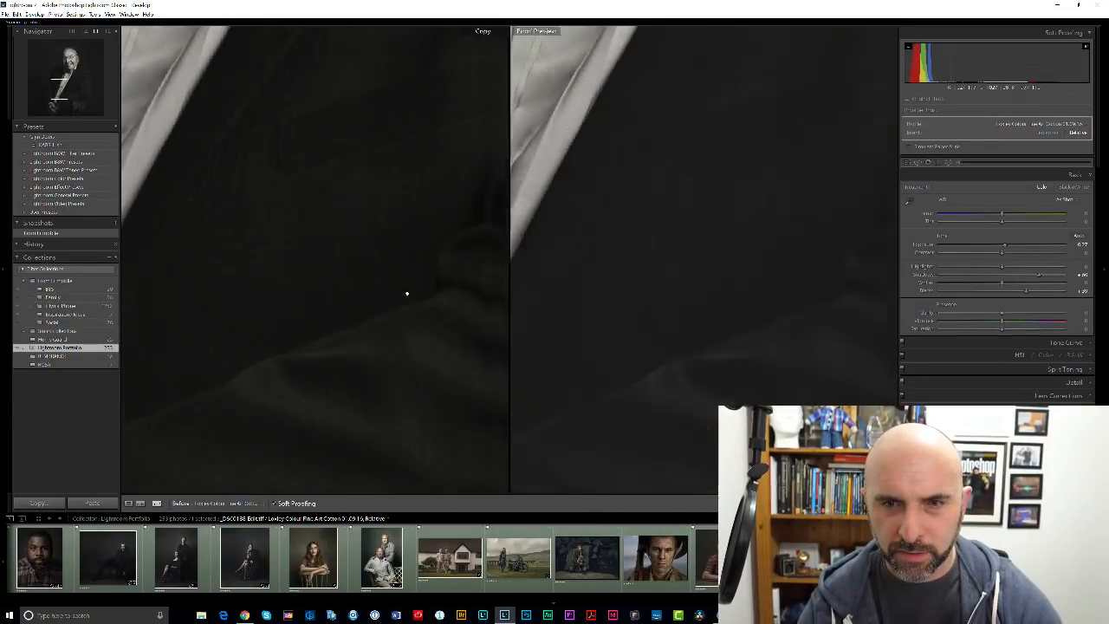
Step: Compare the portrait's shirt and jacket under Loxley Photographic Lustre and Gloss and Loxley Colour Fine Art Cotton, ending on Fine Art Cotton with the whole photo fitted
{"action": "left_click", "coordinate": [107, 31]}
{"action": "left_click", "coordinate": [549, 296]}
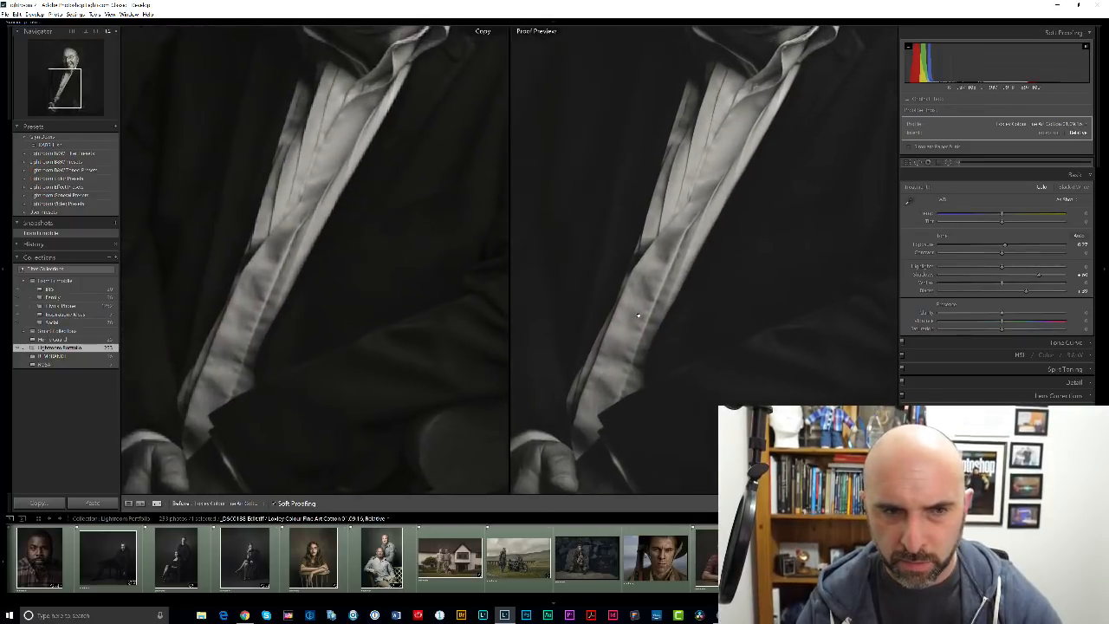
{"action": "left_click", "coordinate": [1041, 126]}
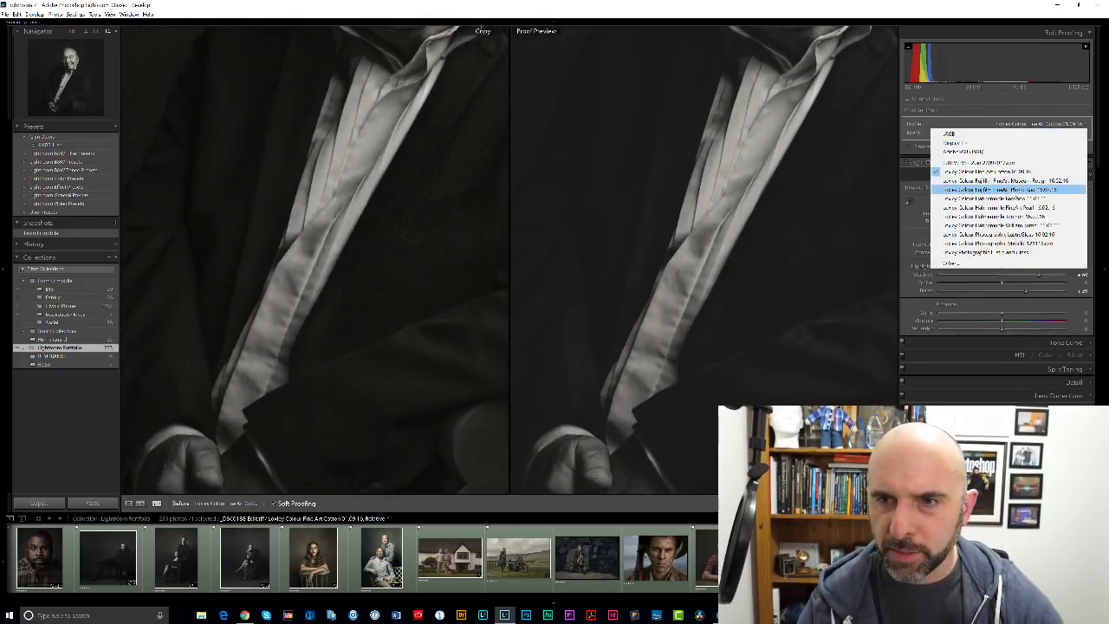
{"action": "left_click", "coordinate": [1015, 252]}
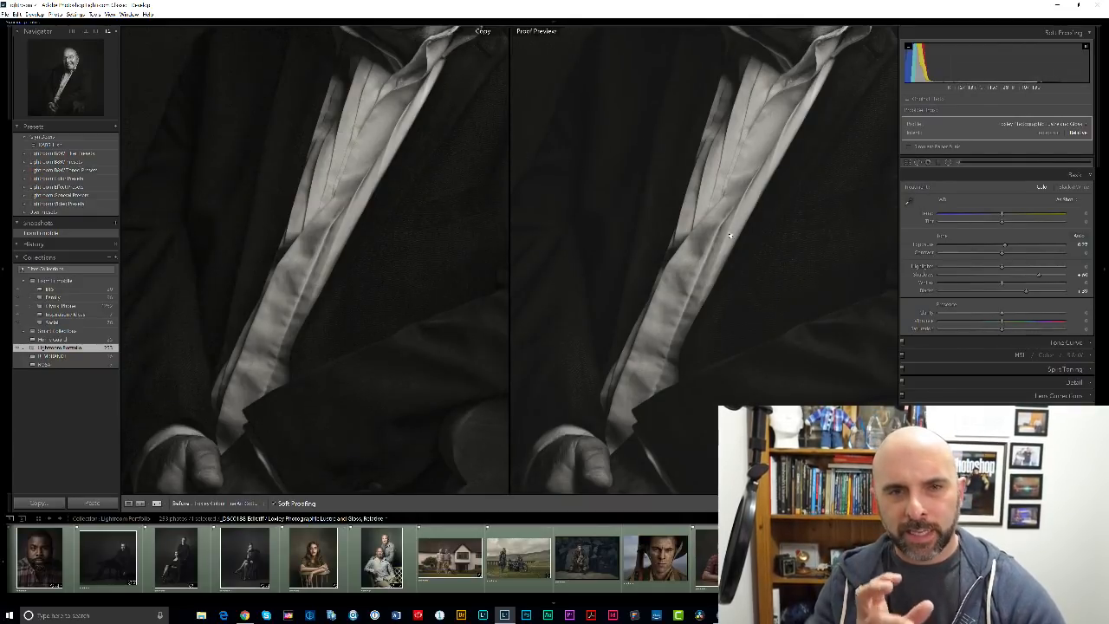
{"action": "left_click", "coordinate": [1048, 127]}
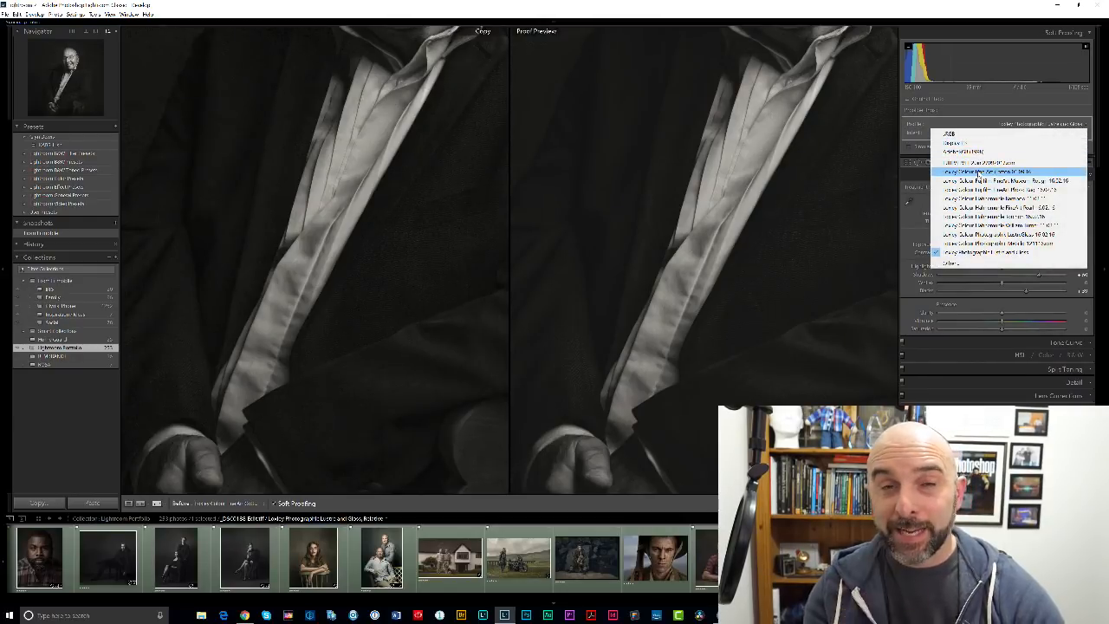
{"action": "left_click", "coordinate": [978, 171]}
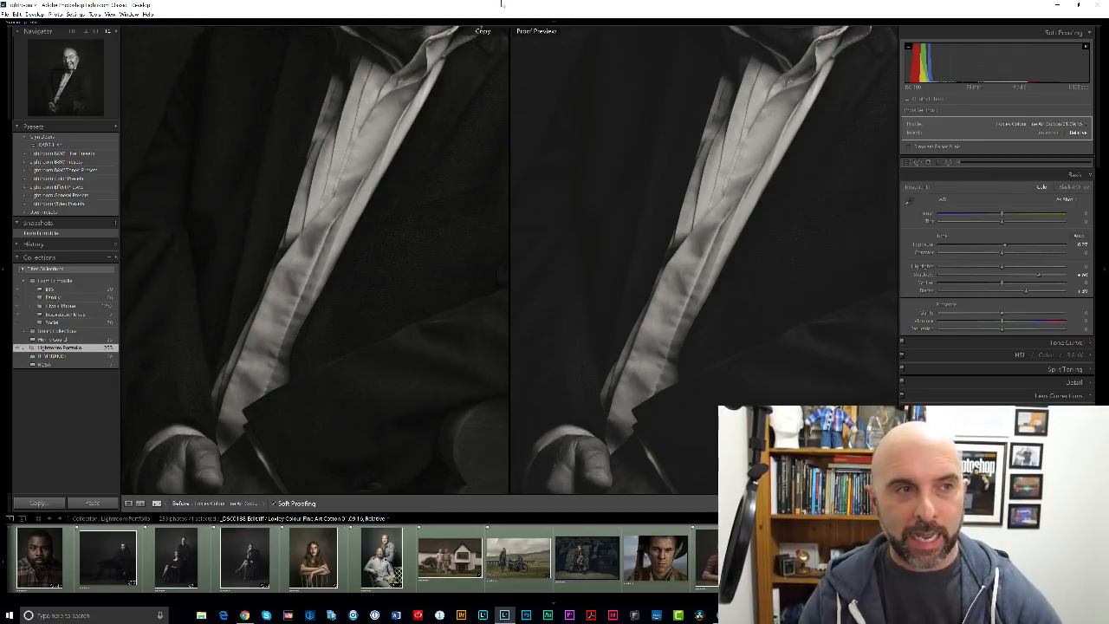
{"action": "left_click", "coordinate": [74, 32]}
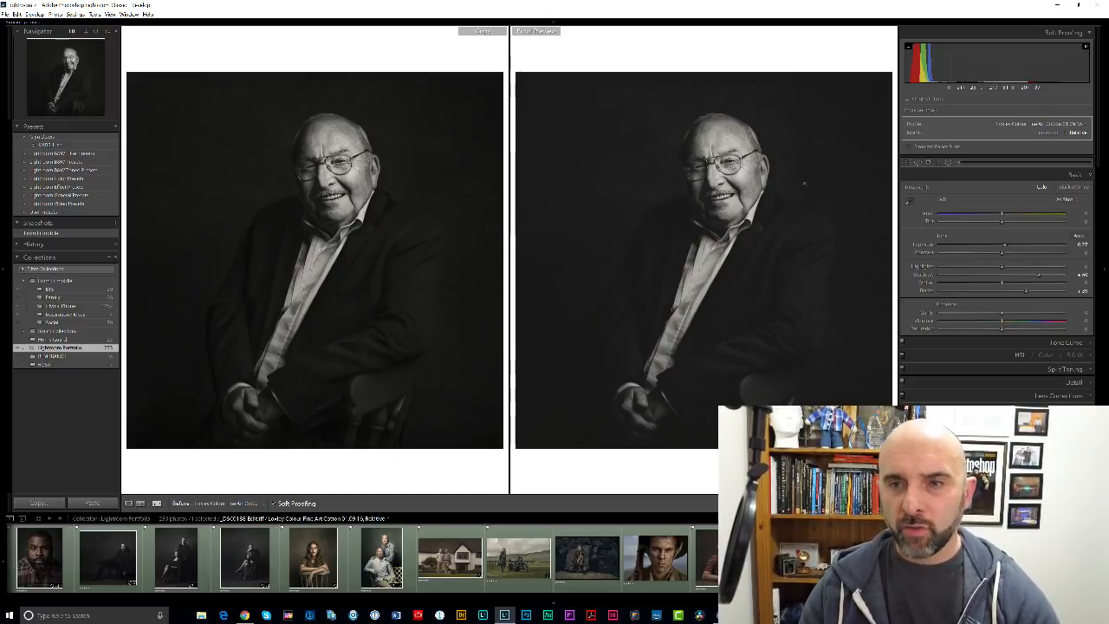
Step: Paint an Adjustment Brush mask over the jacket on the portrait's proof copy using the mask overlay, and raise its Clarity and Shadows
{"action": "left_click", "coordinate": [959, 163]}
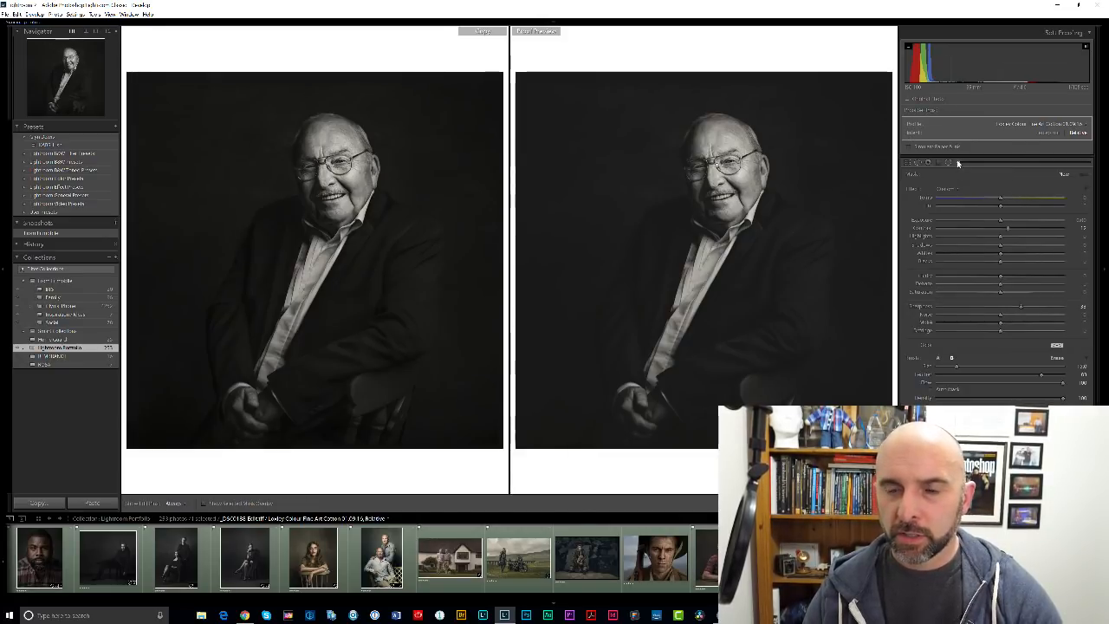
{"action": "left_click", "coordinate": [203, 504]}
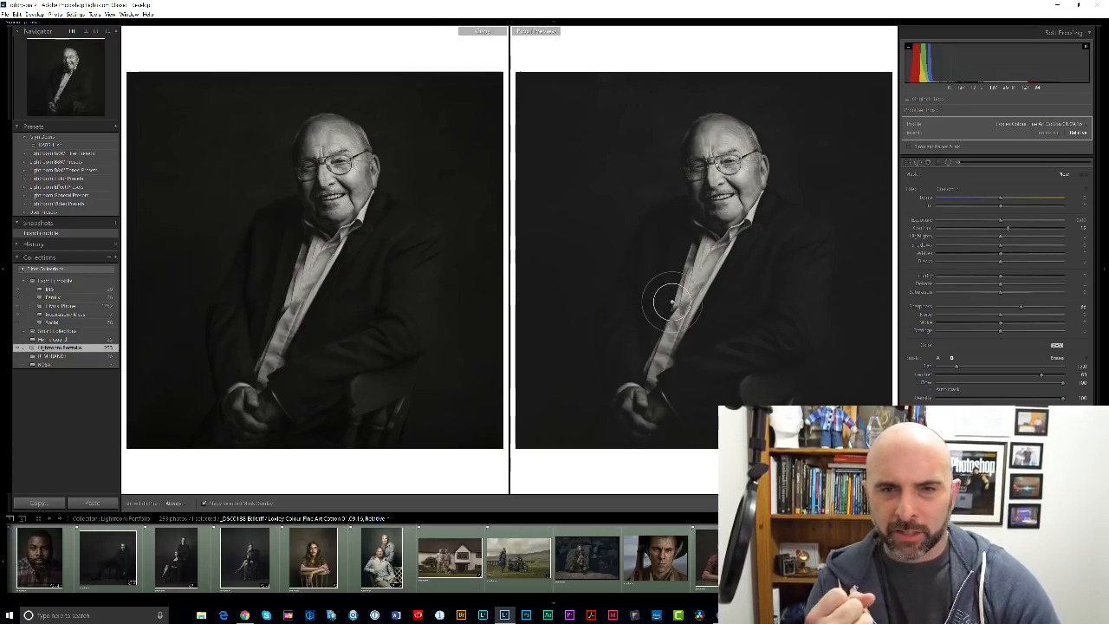
{"action": "left_click_drag", "start_coordinate": [672, 301], "coordinate": [678, 227]}
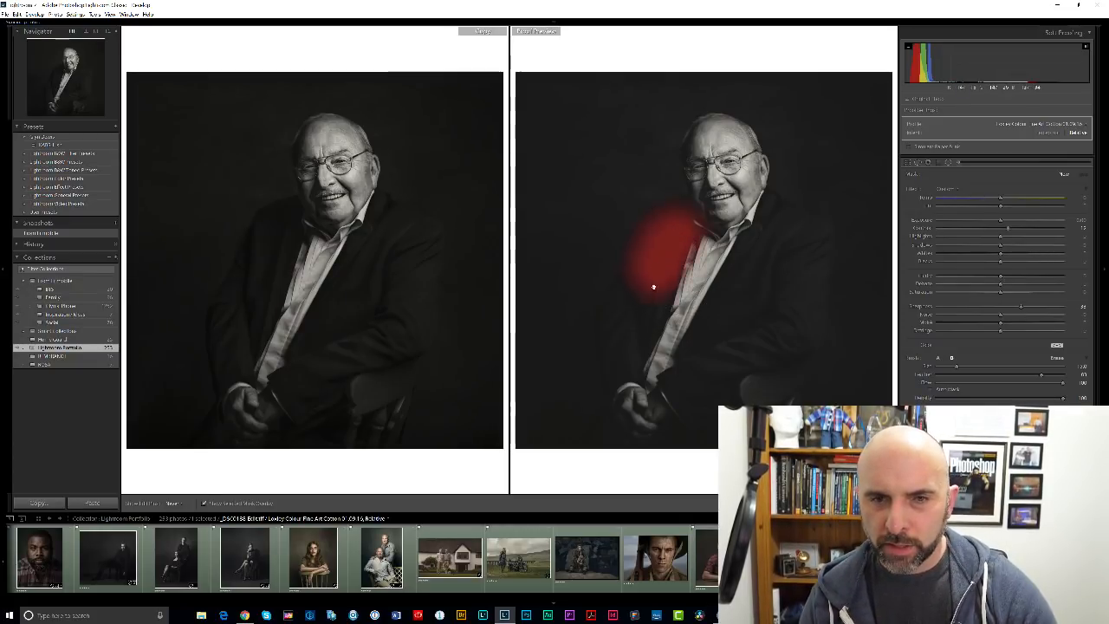
{"action": "left_click_drag", "start_coordinate": [653, 287], "coordinate": [631, 378]}
{"action": "mouse_move", "coordinate": [768, 240]}
{"action": "left_mouse_down"}
{"action": "mouse_move", "coordinate": [789, 263]}
{"action": "mouse_move", "coordinate": [771, 239]}
{"action": "mouse_move", "coordinate": [784, 322]}
{"action": "mouse_move", "coordinate": [744, 372]}
{"action": "mouse_move", "coordinate": [772, 288]}
{"action": "mouse_move", "coordinate": [736, 288]}
{"action": "mouse_move", "coordinate": [737, 366]}
{"action": "mouse_move", "coordinate": [693, 405]}
{"action": "mouse_move", "coordinate": [723, 378]}
{"action": "mouse_move", "coordinate": [760, 260]}
{"action": "mouse_move", "coordinate": [704, 365]}
{"action": "mouse_move", "coordinate": [776, 251]}
{"action": "left_mouse_up"}
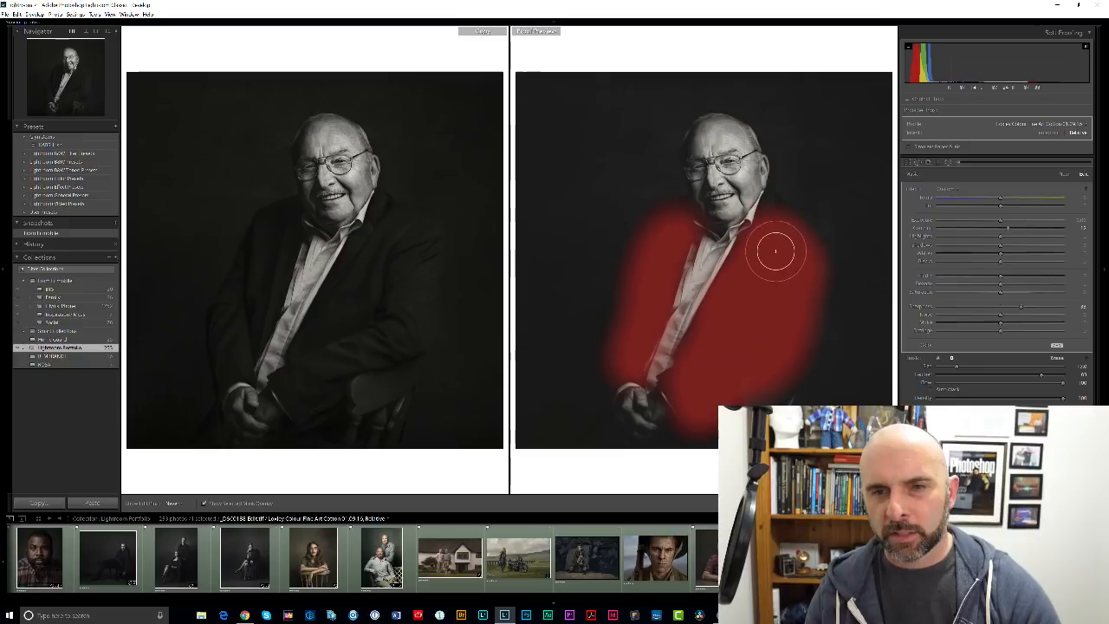
{"action": "left_click", "coordinate": [209, 505]}
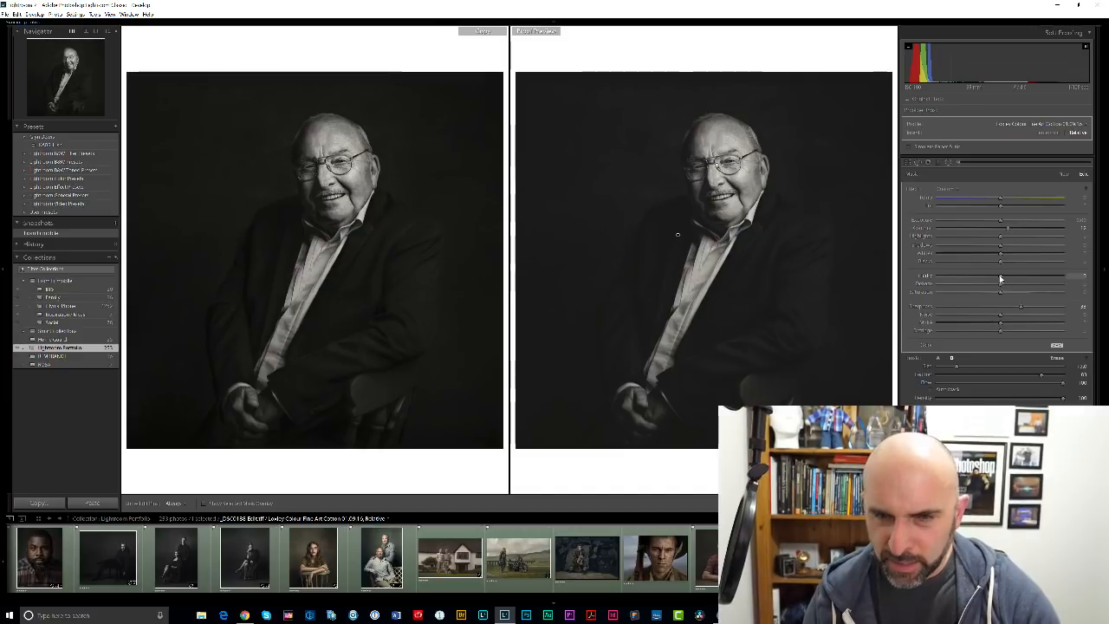
{"action": "mouse_move", "coordinate": [1001, 277]}
{"action": "left_mouse_down"}
{"action": "mouse_move", "coordinate": [1020, 281]}
{"action": "mouse_move", "coordinate": [1009, 251]}
{"action": "mouse_move", "coordinate": [1033, 255]}
{"action": "left_mouse_up"}
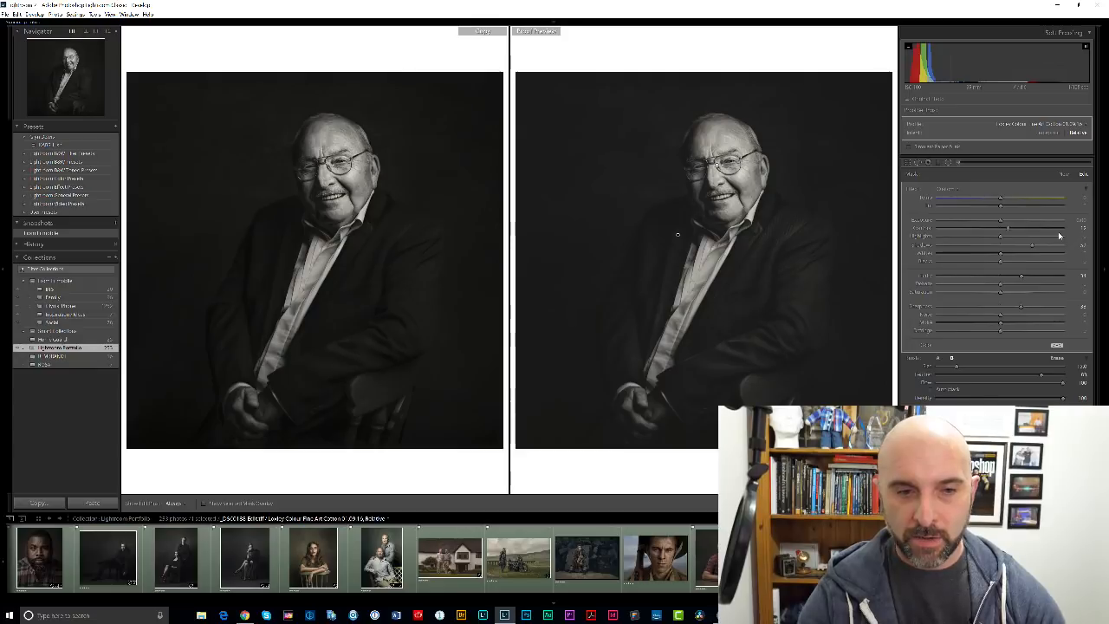
Step: Give the portrait's proof copy a blue colour label in the Library and filter the collection to blue-labelled photos
{"action": "key", "text": "g"}
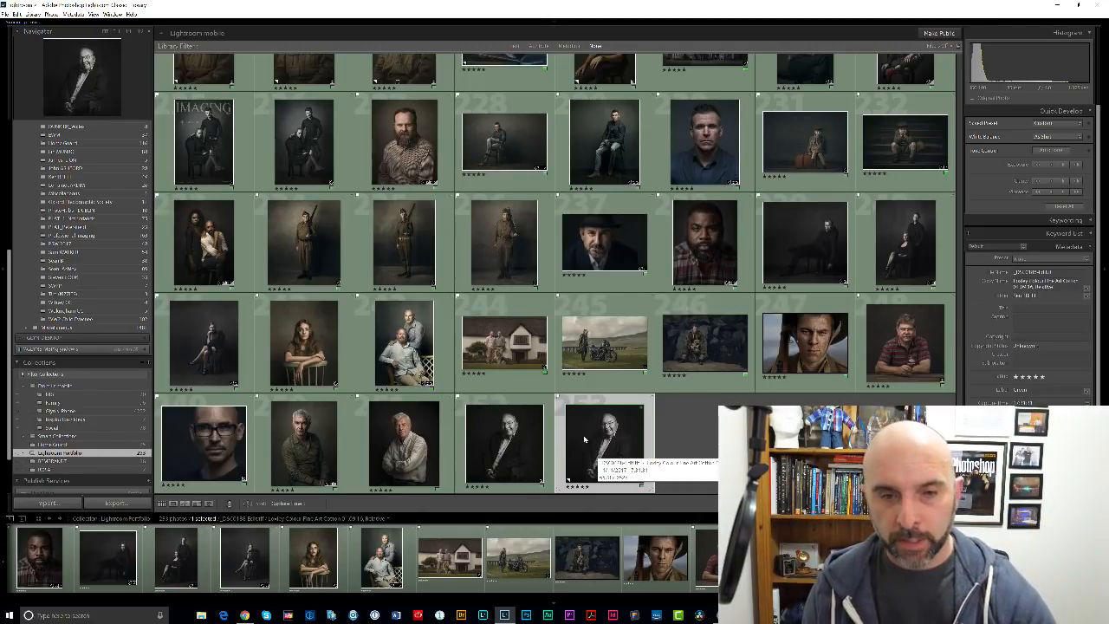
{"action": "right_click", "coordinate": [584, 440]}
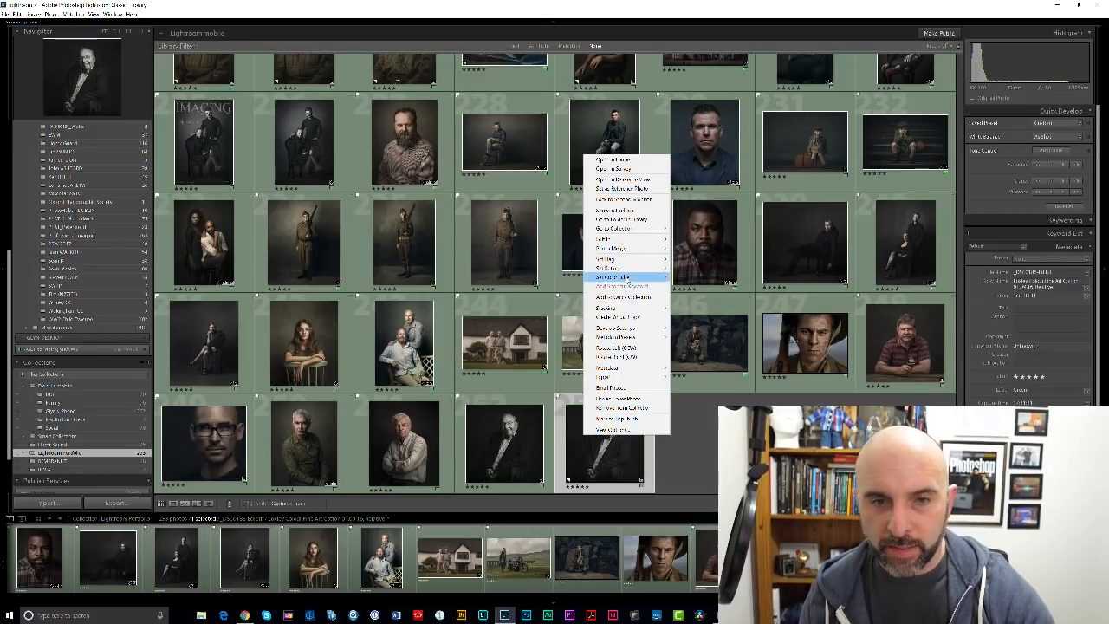
{"action": "mouse_move", "coordinate": [627, 277]}
{"action": "left_click", "coordinate": [687, 312]}
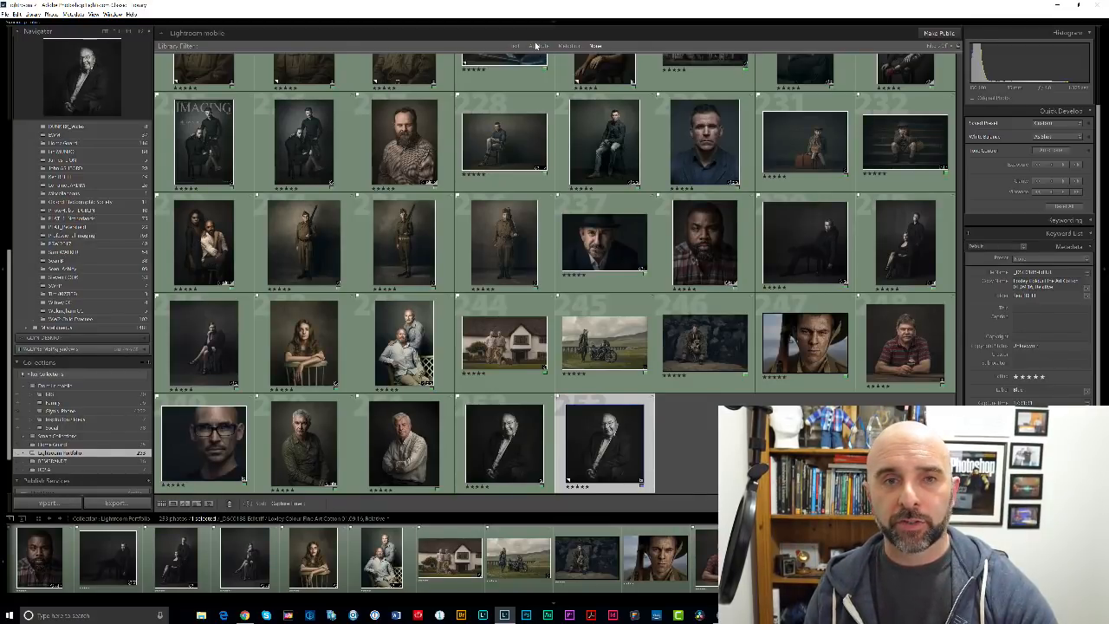
{"action": "left_click", "coordinate": [537, 46]}
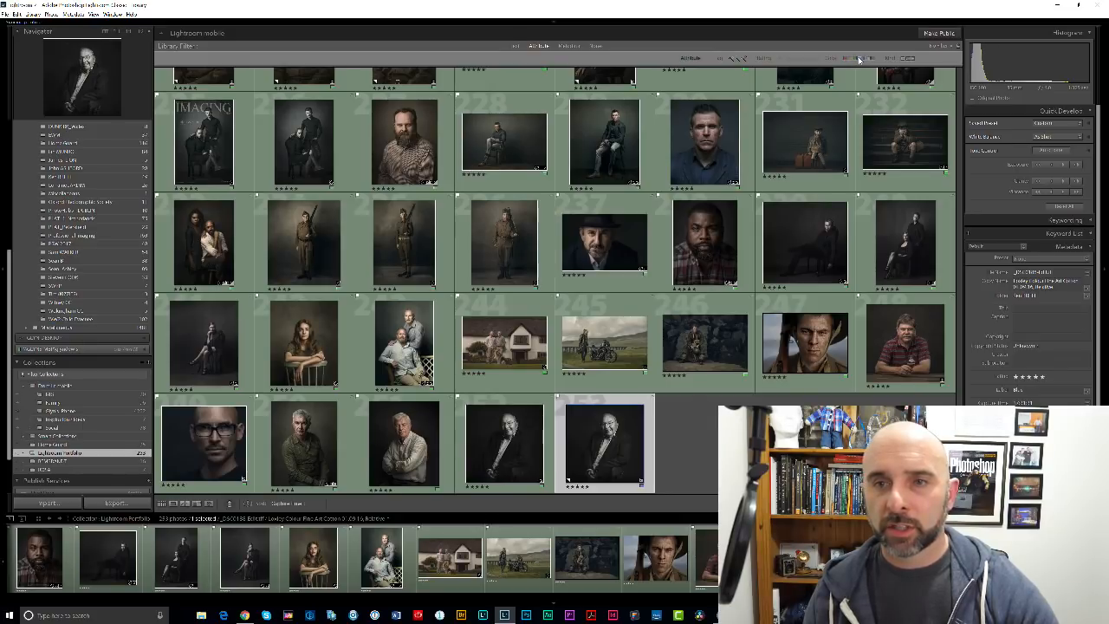
{"action": "left_click", "coordinate": [858, 59]}
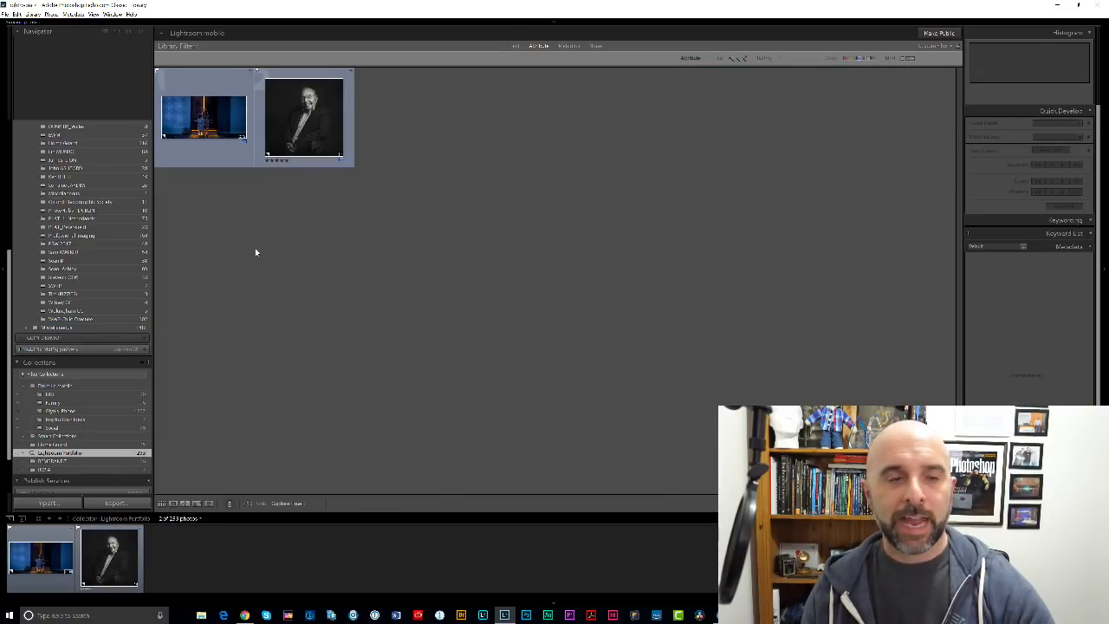
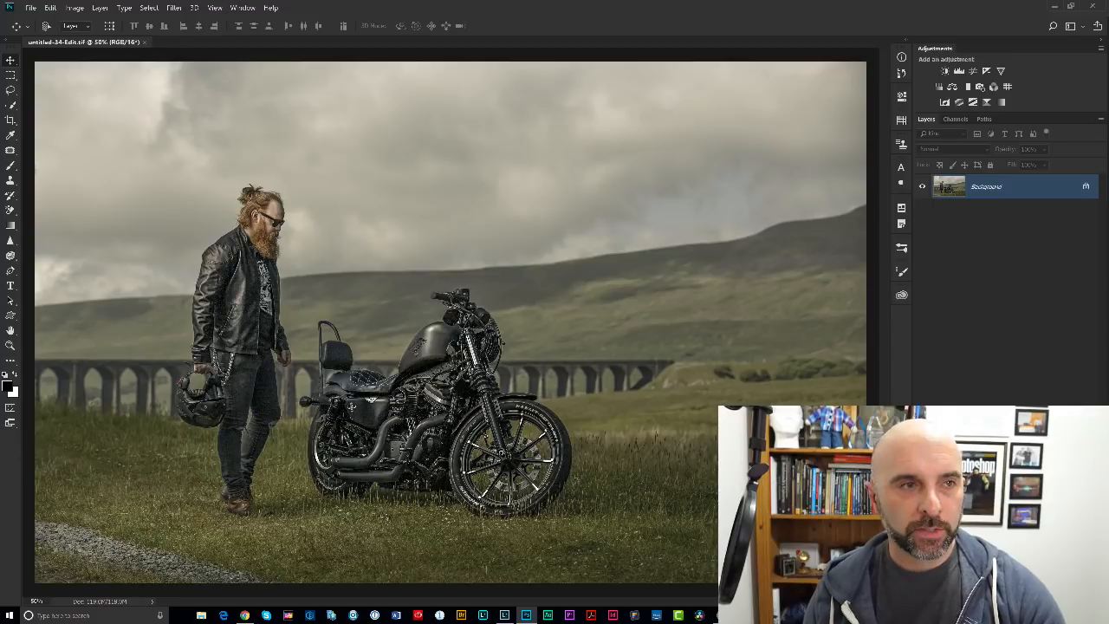
Step: In Photoshop, duplicate the motorcycle image under the name Proof Copy
{"action": "left_click", "coordinate": [78, 12]}
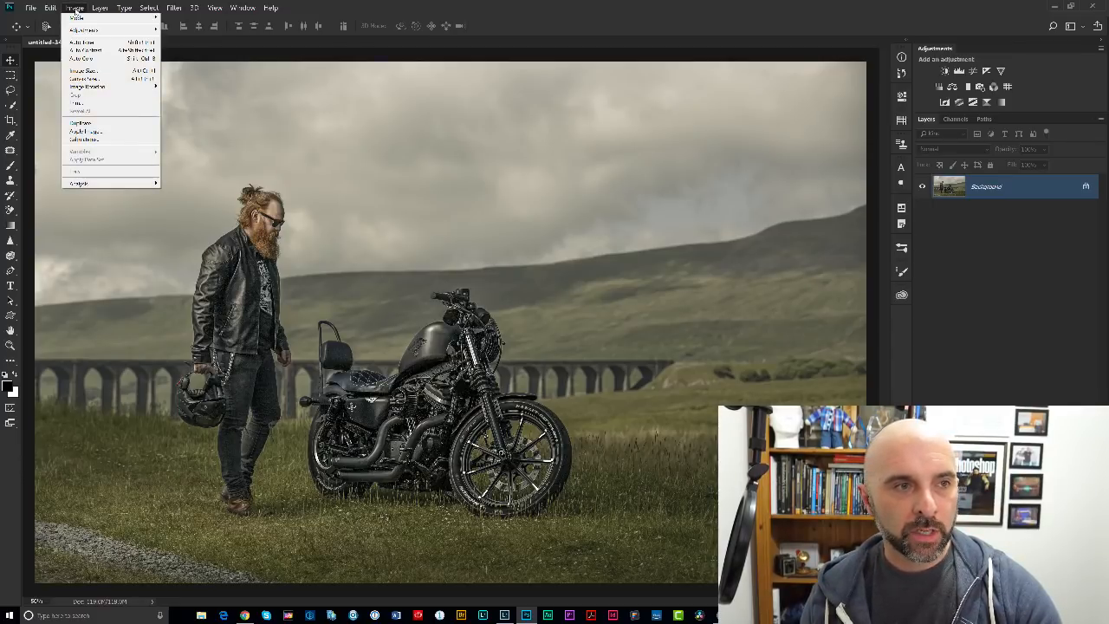
{"action": "left_click", "coordinate": [87, 124]}
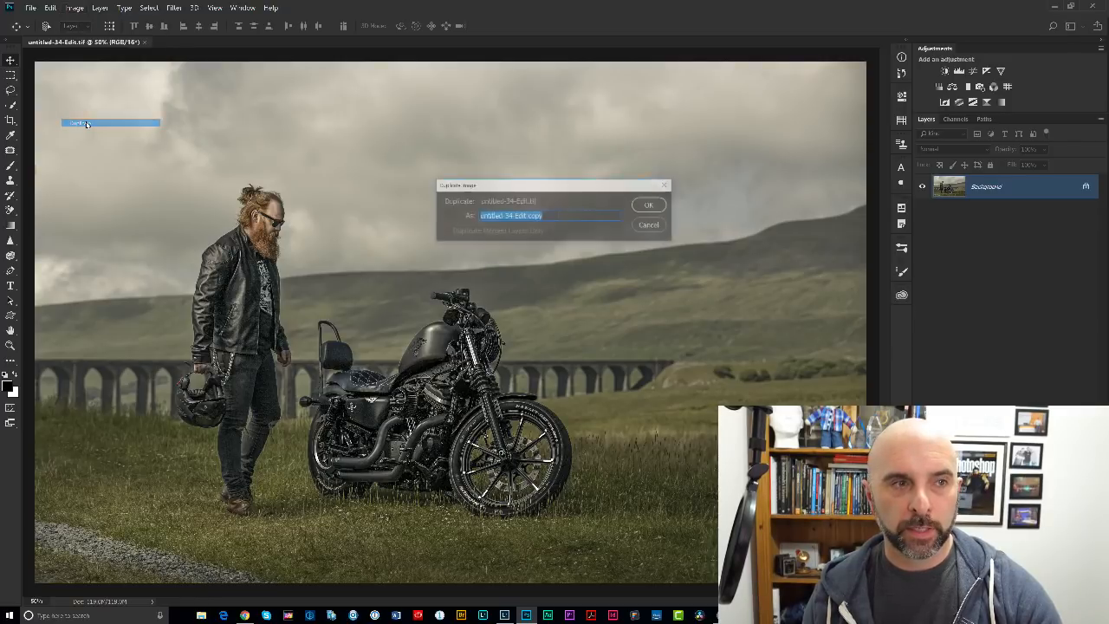
{"action": "type", "text": "Pr"}
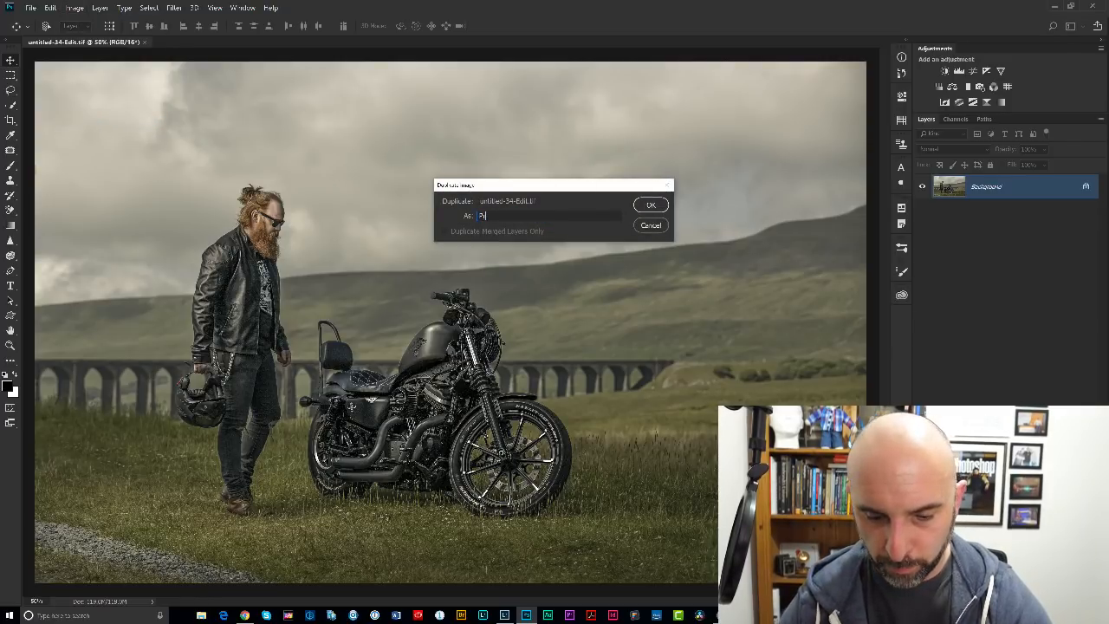
{"action": "type", "text": "oof Co"}
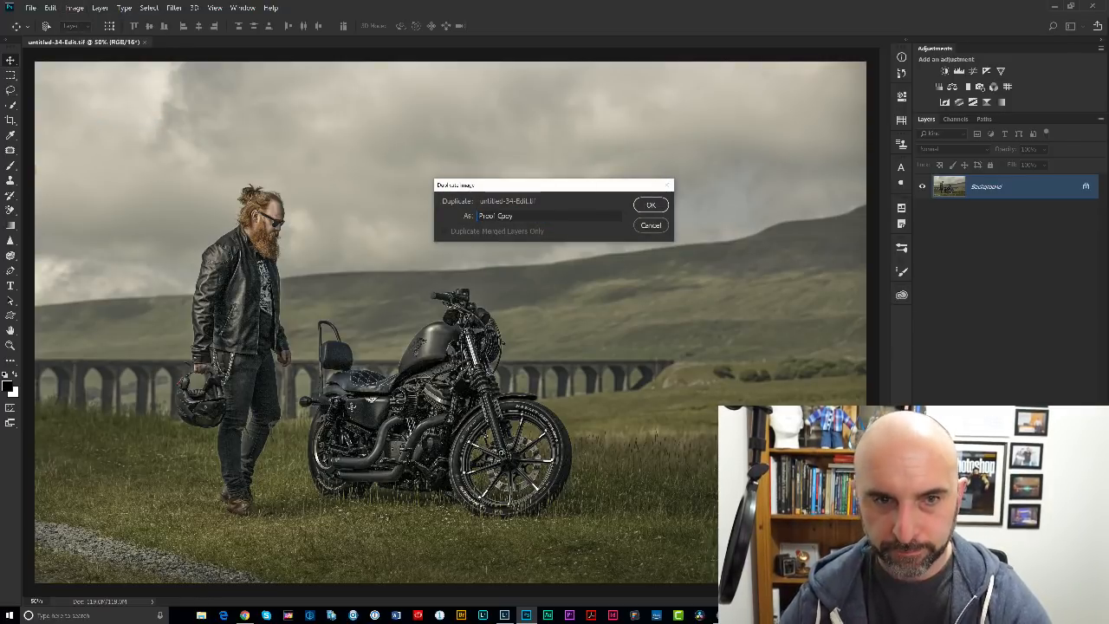
{"action": "type", "text": "p"}
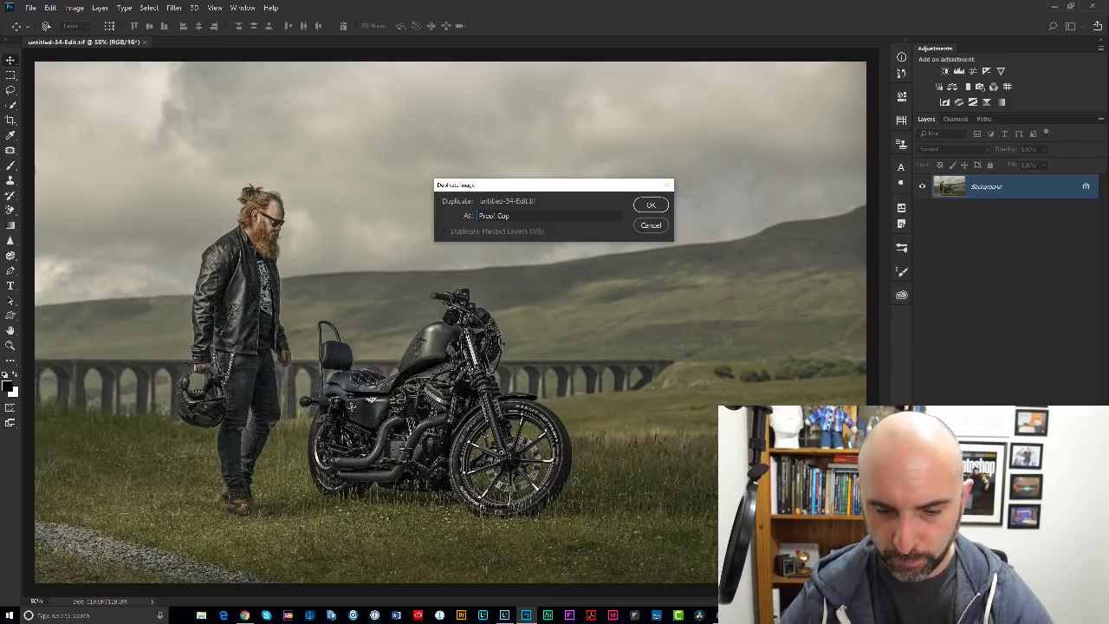
{"action": "type", "text": "y"}
{"action": "key", "text": "Return"}
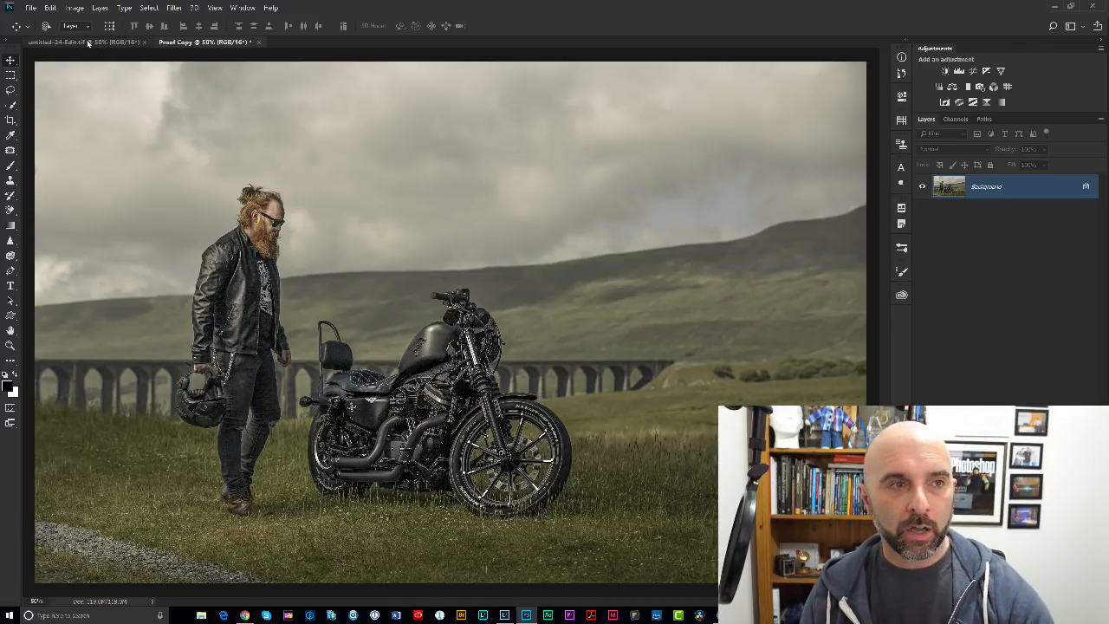
Step: Arrange the original and Proof Copy side by side with 2-up Vertical and frame the man and motorcycle similarly in both
{"action": "left_click", "coordinate": [88, 42]}
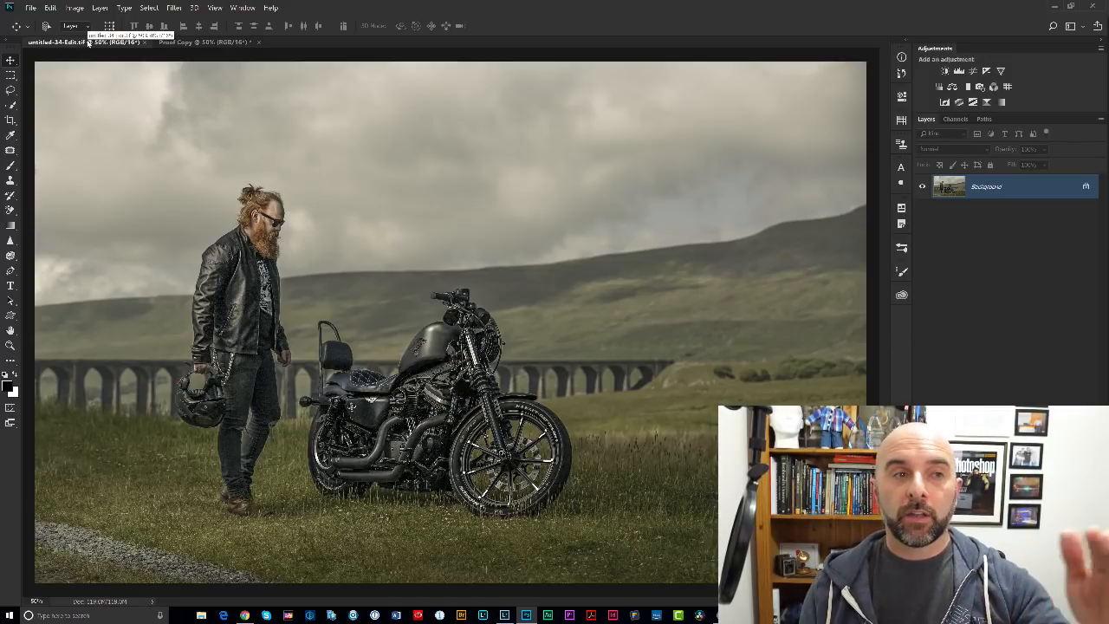
{"action": "left_click", "coordinate": [244, 7]}
{"action": "mouse_move", "coordinate": [258, 18]}
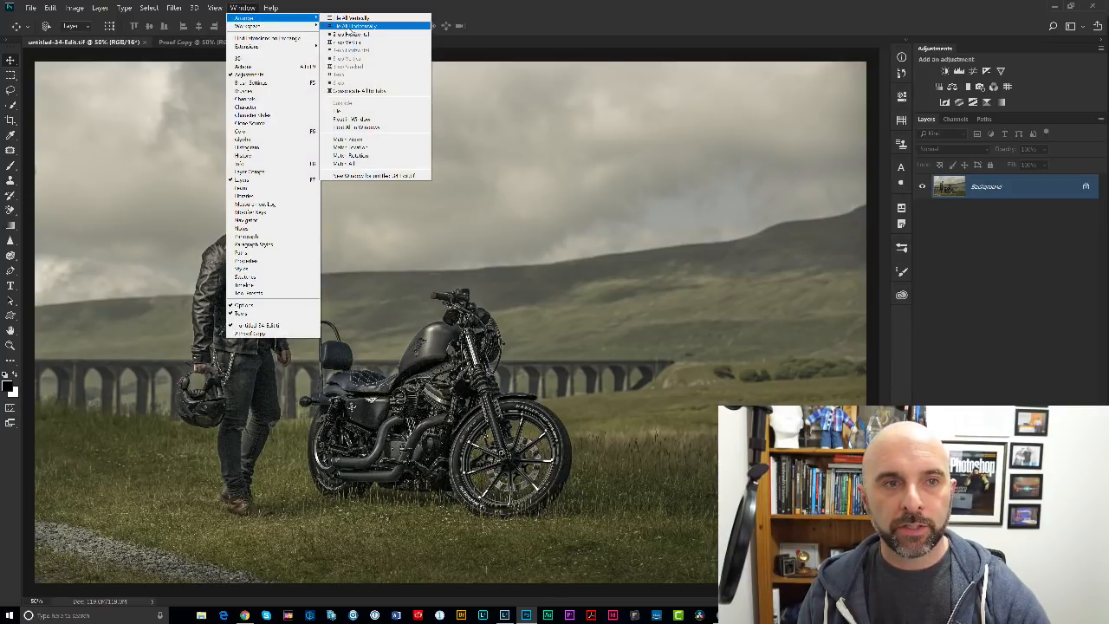
{"action": "left_click", "coordinate": [367, 41]}
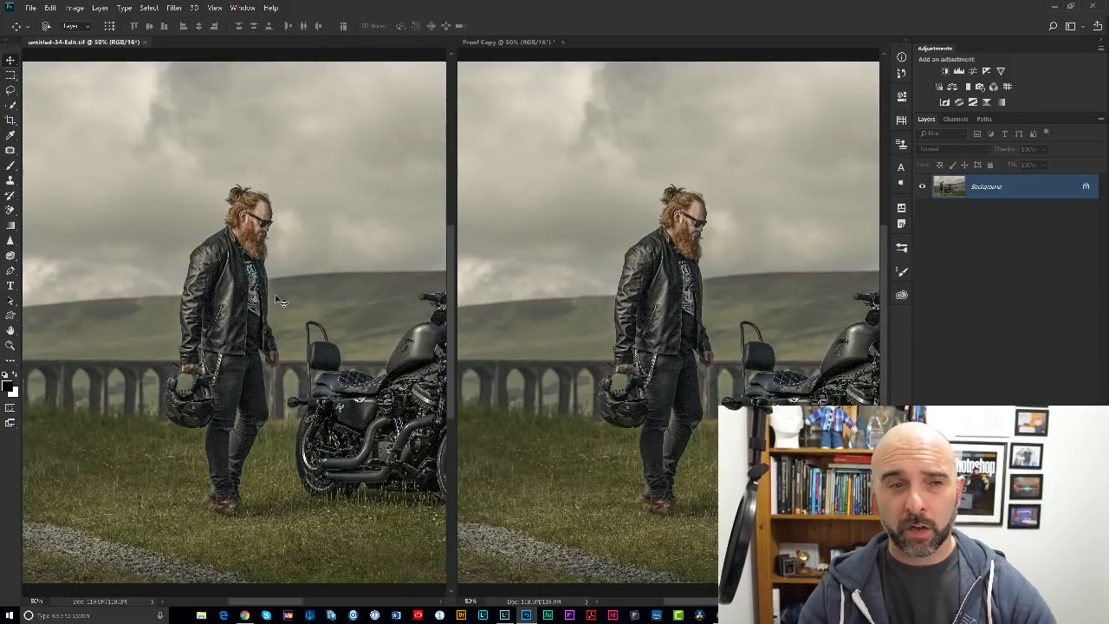
{"action": "scroll", "coordinate": [296, 300], "scroll_direction": "right", "scroll_amount": 3}
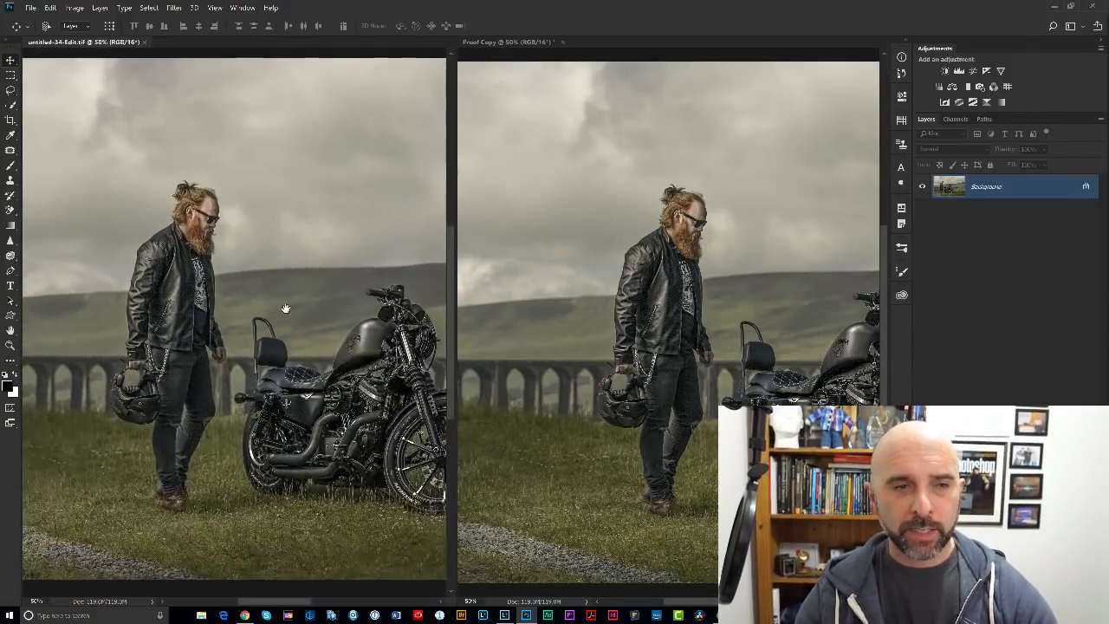
{"action": "left_click_drag", "start_coordinate": [294, 312], "coordinate": [286, 301]}
{"action": "left_click", "coordinate": [659, 316]}
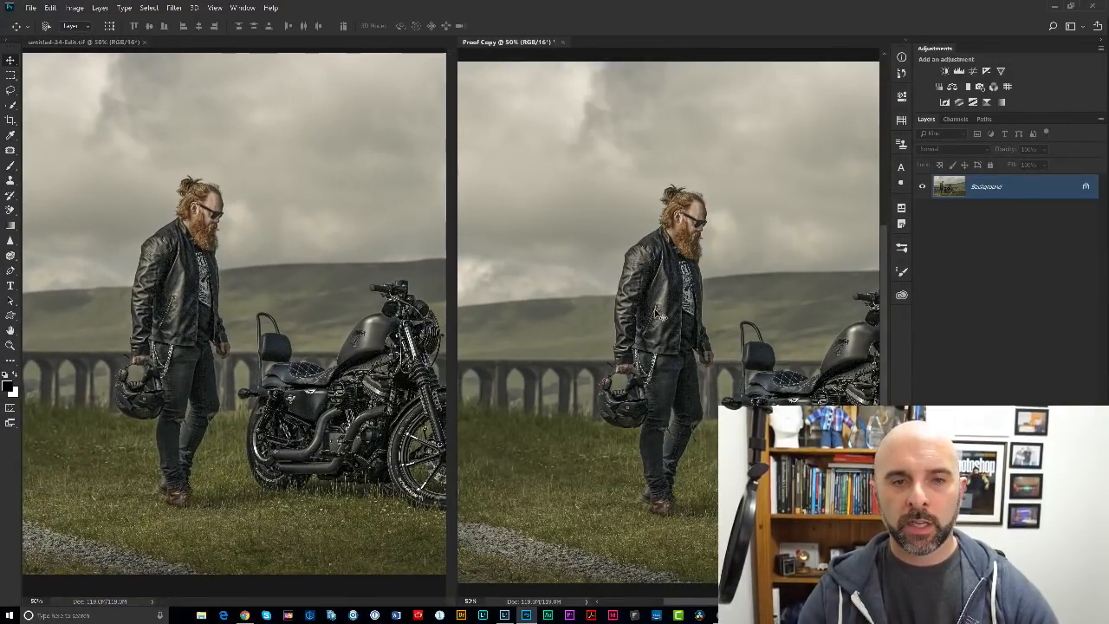
{"action": "left_click_drag", "start_coordinate": [700, 330], "coordinate": [639, 313]}
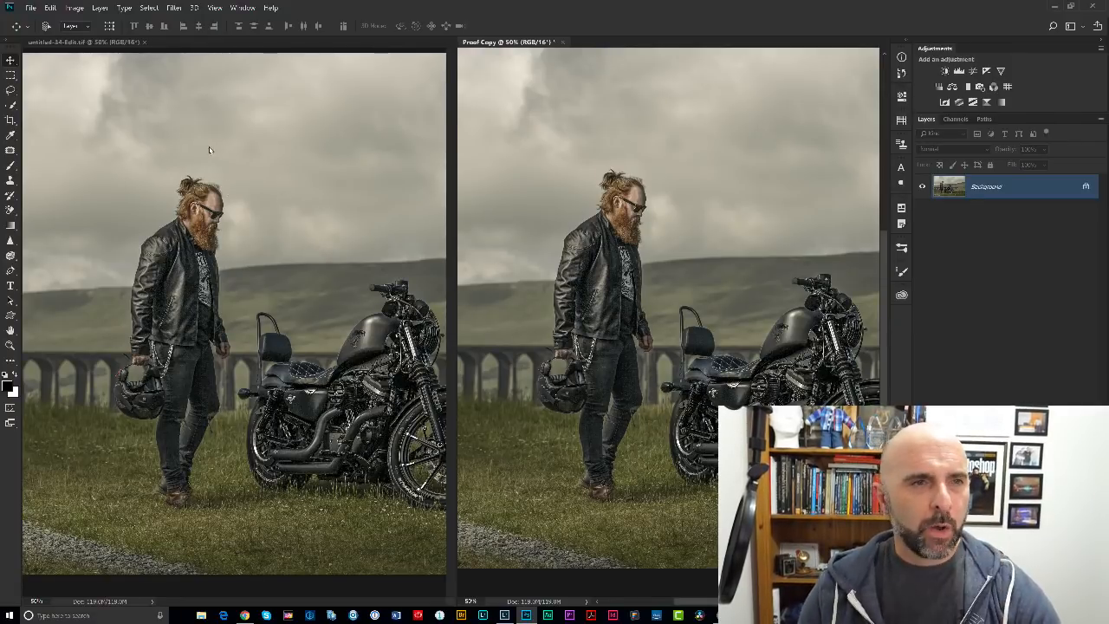
{"action": "left_click", "coordinate": [217, 8]}
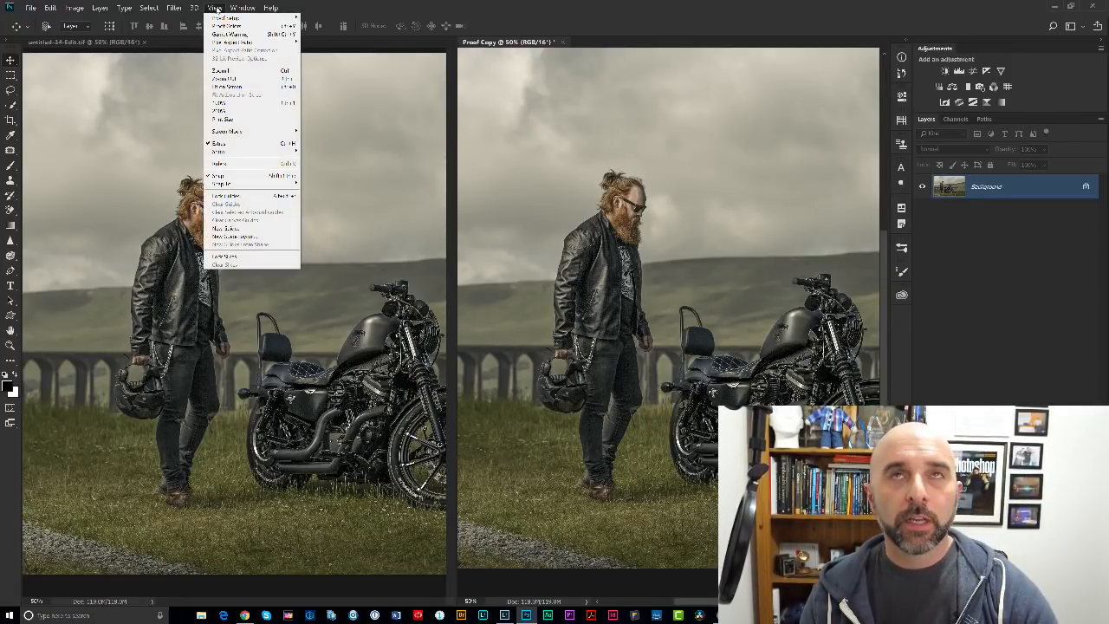
{"action": "mouse_move", "coordinate": [233, 18]}
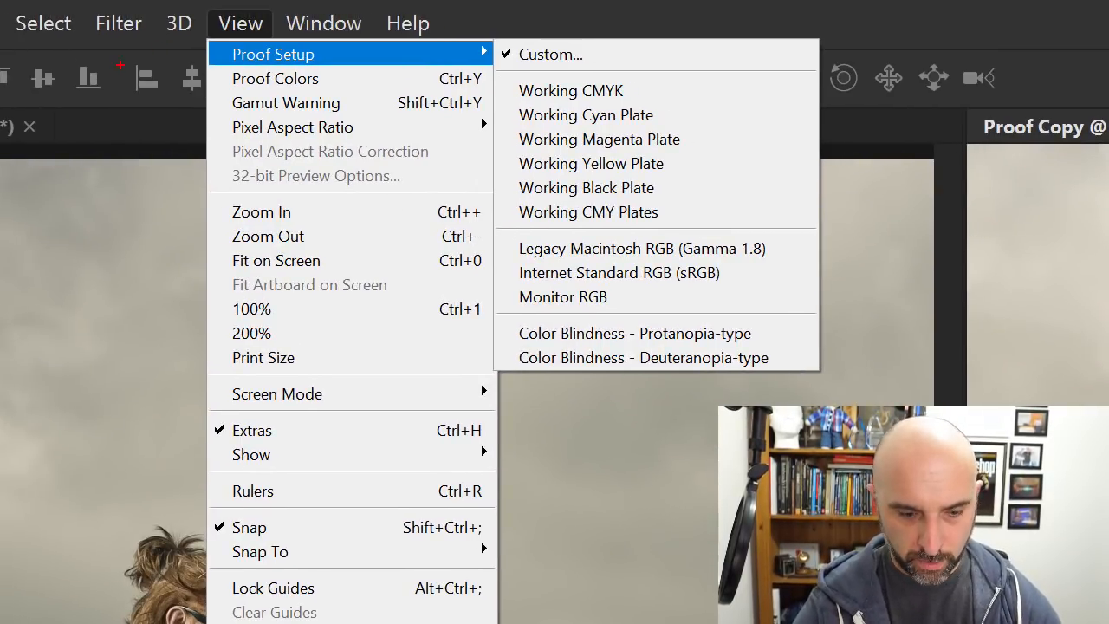
{"action": "key", "text": "Escape"}
Step: Set up a custom proof condition for Proof Copy simulating Loxley Colour Hahnemuhle William Turner 16.02.16 with the Relative Colorimetric rendering intent
{"action": "left_click", "coordinate": [215, 9]}
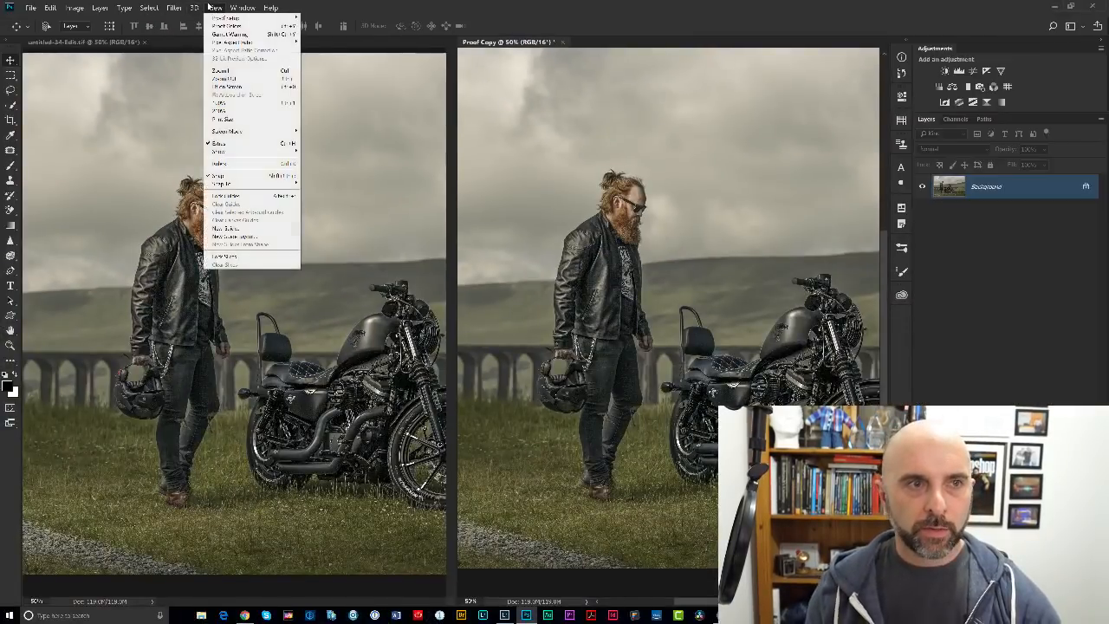
{"action": "mouse_move", "coordinate": [260, 18]}
{"action": "left_click", "coordinate": [318, 19]}
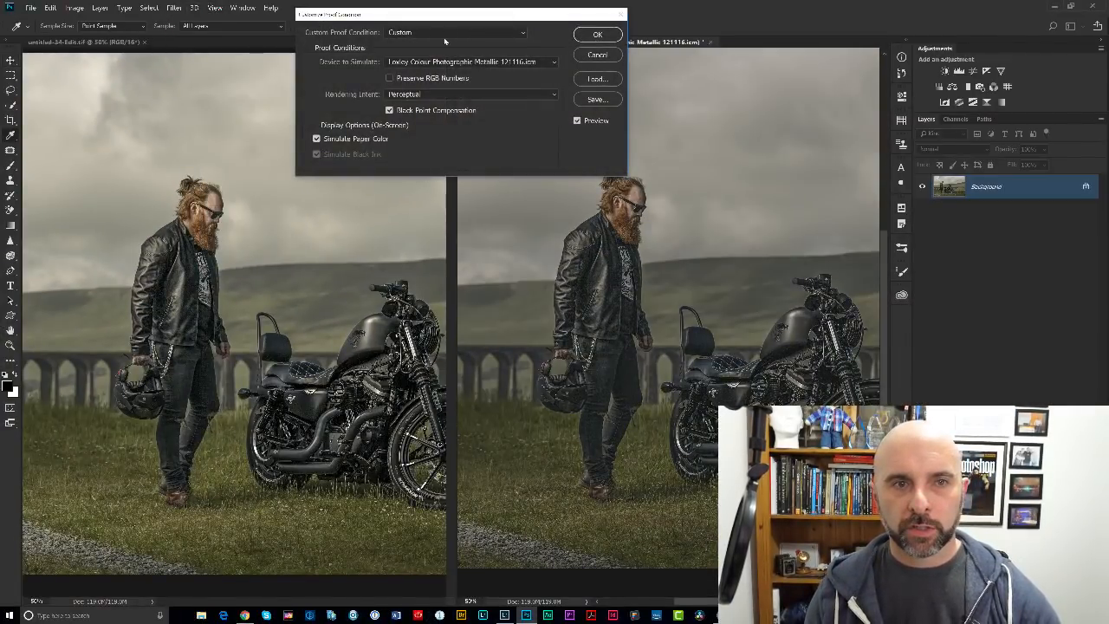
{"action": "left_click_drag", "start_coordinate": [449, 14], "coordinate": [533, 99]}
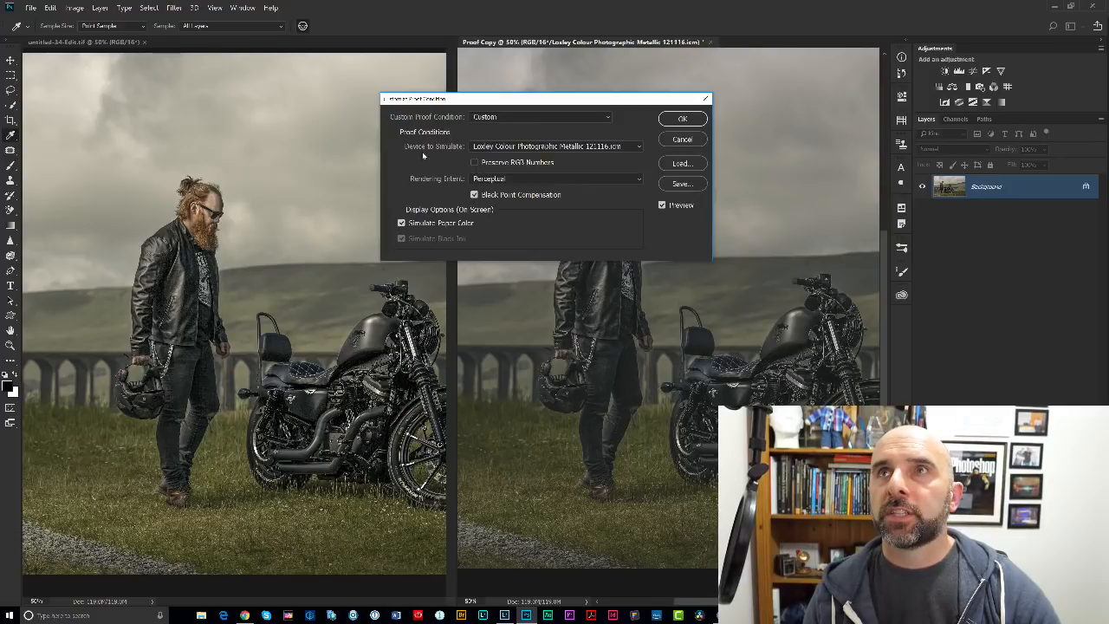
{"action": "left_click", "coordinate": [563, 149]}
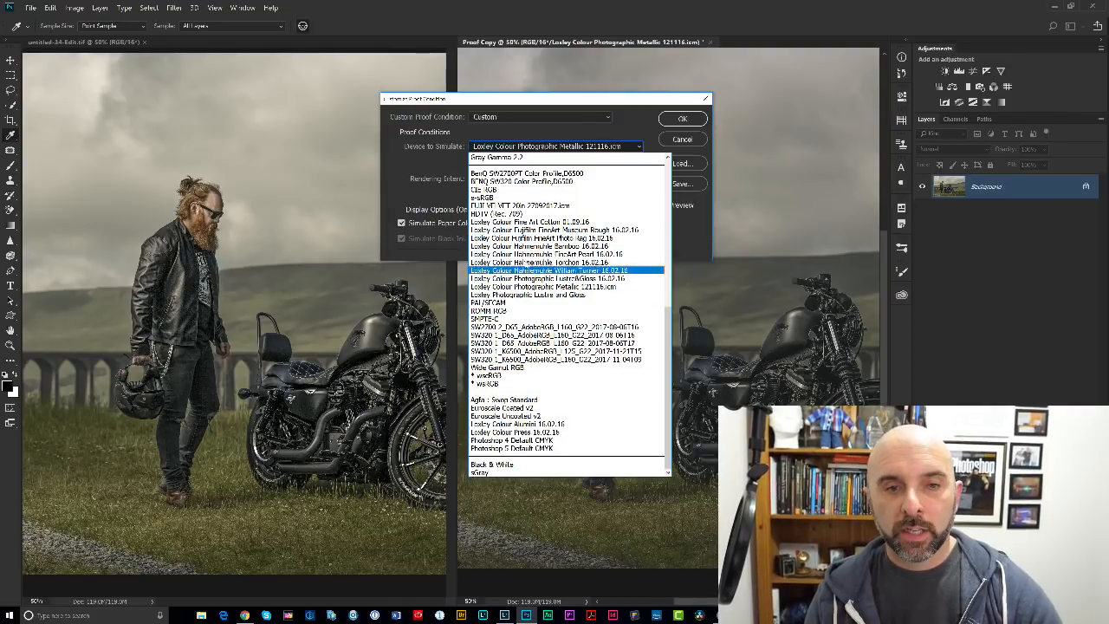
{"action": "left_click", "coordinate": [530, 270]}
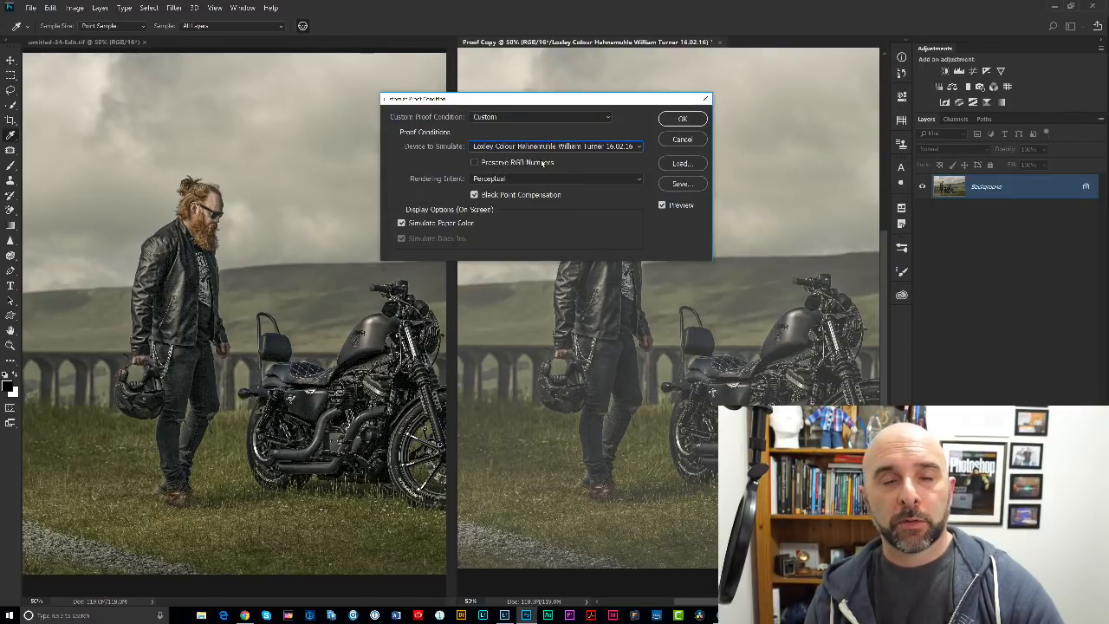
{"action": "left_click", "coordinate": [490, 180]}
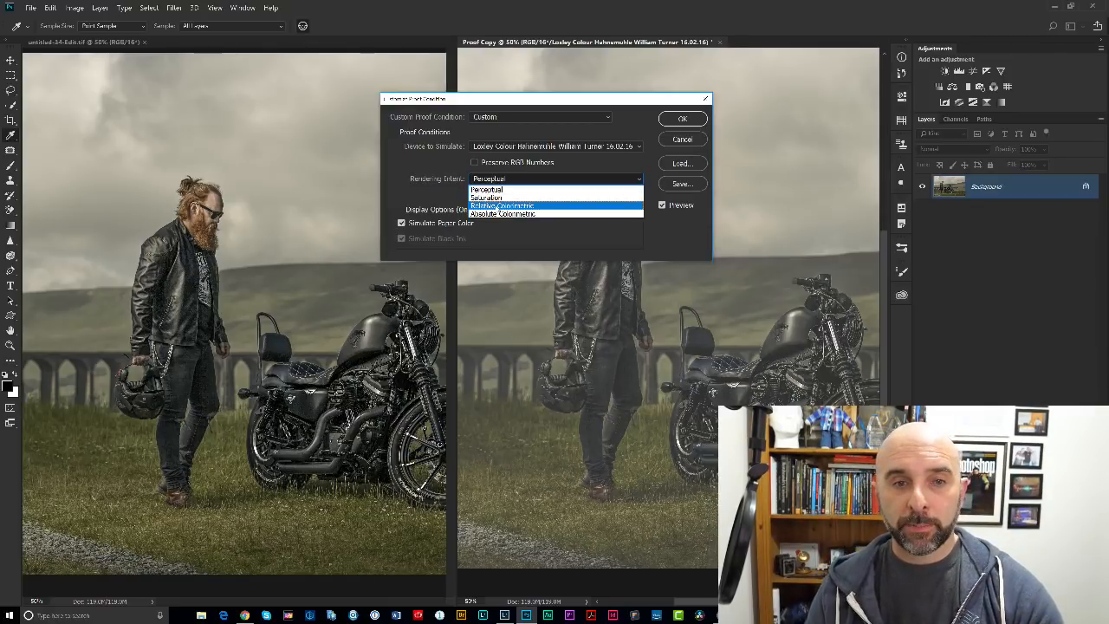
{"action": "left_click", "coordinate": [492, 206]}
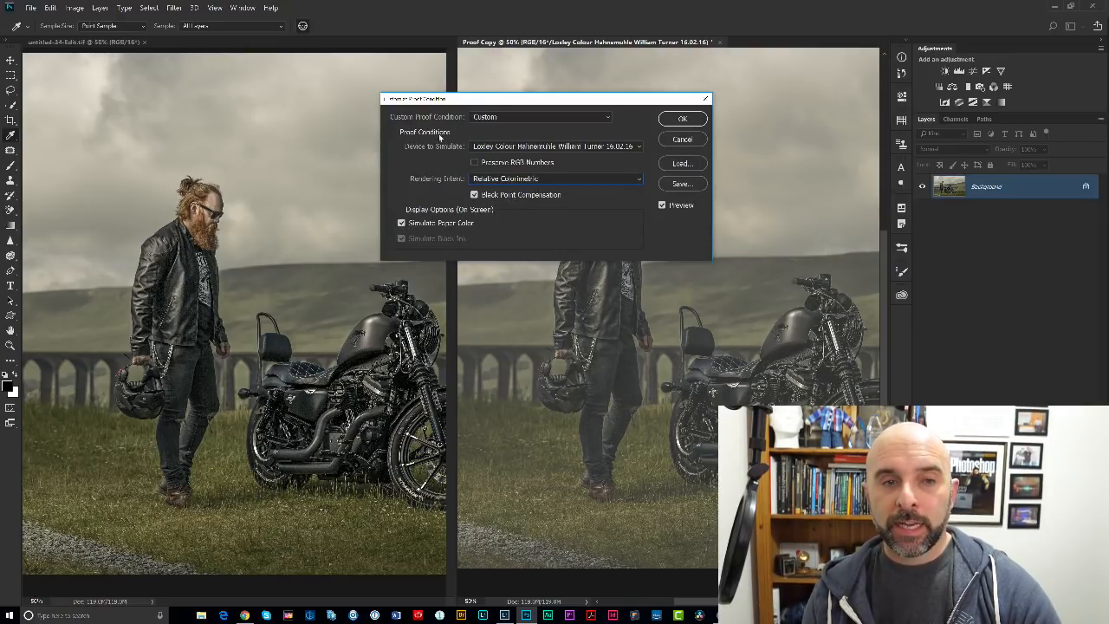
Step: Compare Proof Copy with and without Simulate Paper Color, leave the option enabled, and apply the custom proof condition
{"action": "left_click_drag", "start_coordinate": [519, 97], "coordinate": [276, 22]}
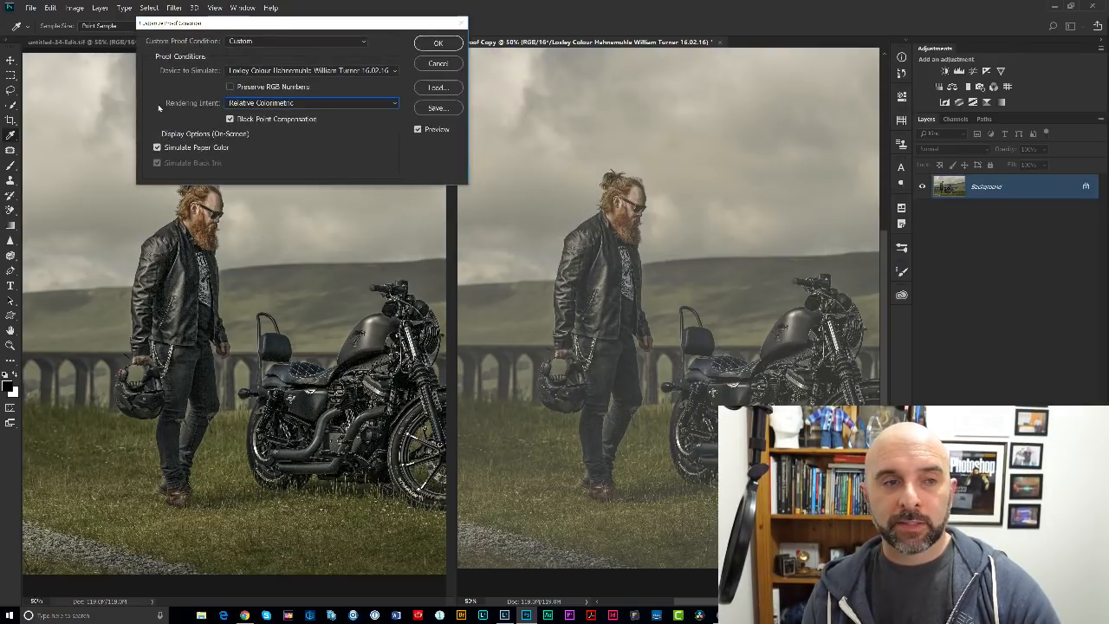
{"action": "left_click", "coordinate": [158, 148]}
{"action": "left_click", "coordinate": [158, 148]}
{"action": "left_click", "coordinate": [157, 148]}
{"action": "left_click", "coordinate": [158, 148]}
{"action": "left_click", "coordinate": [158, 148]}
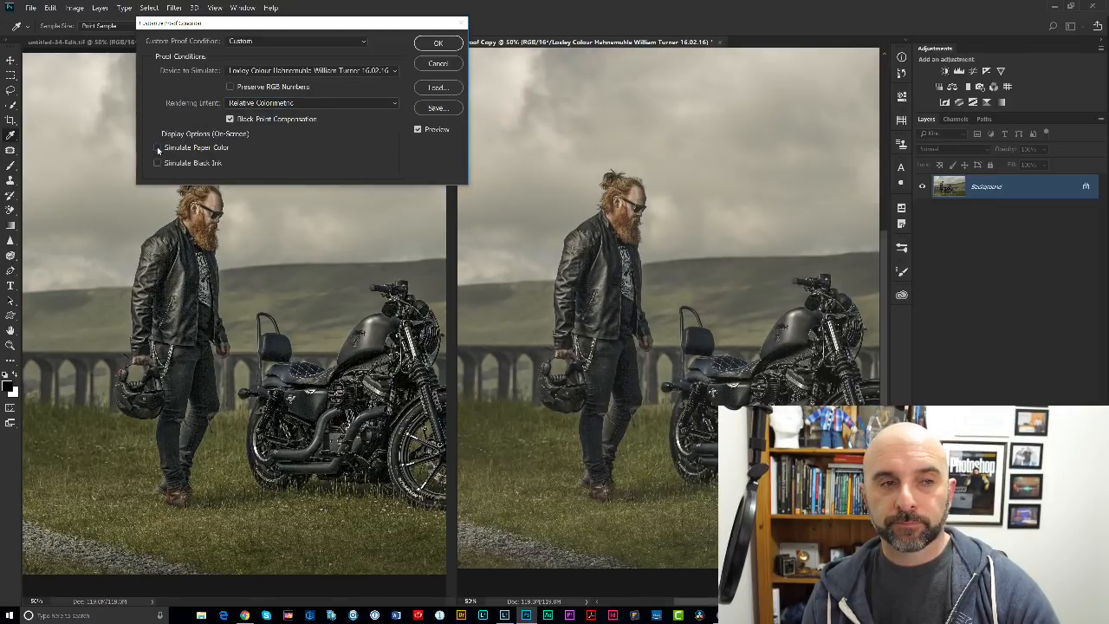
{"action": "left_click", "coordinate": [158, 148]}
{"action": "left_click", "coordinate": [158, 148]}
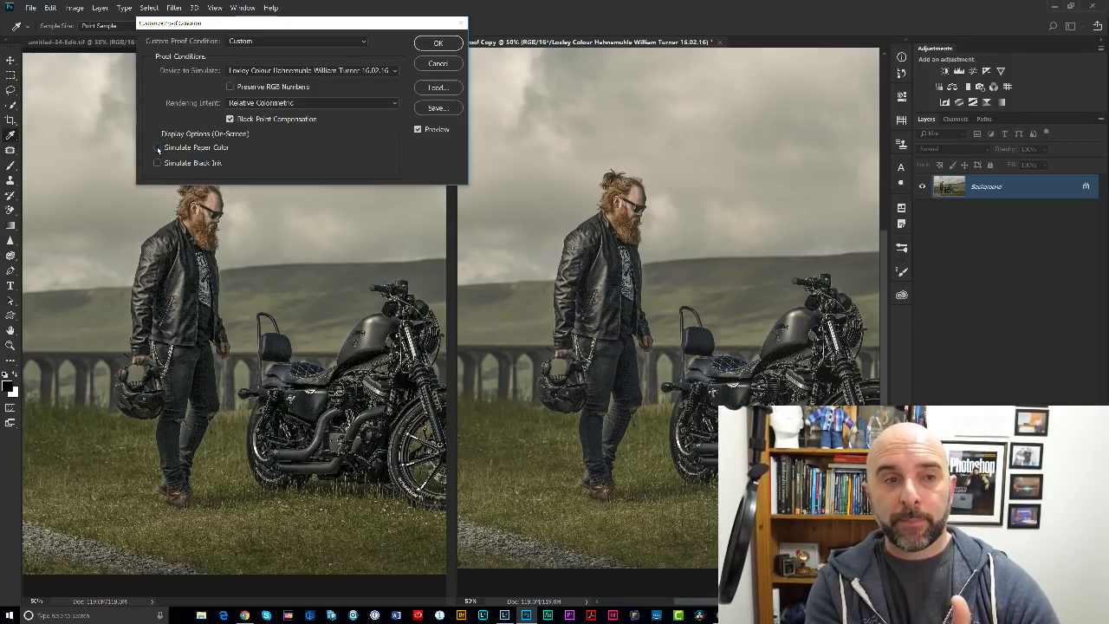
{"action": "left_click", "coordinate": [157, 148]}
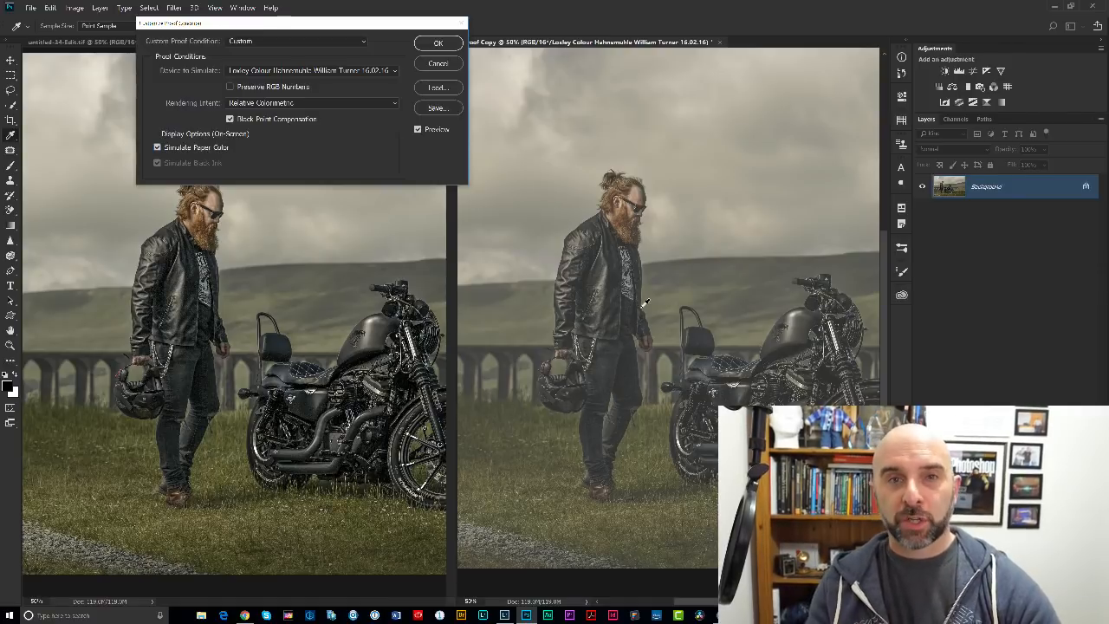
{"action": "left_click", "coordinate": [436, 45]}
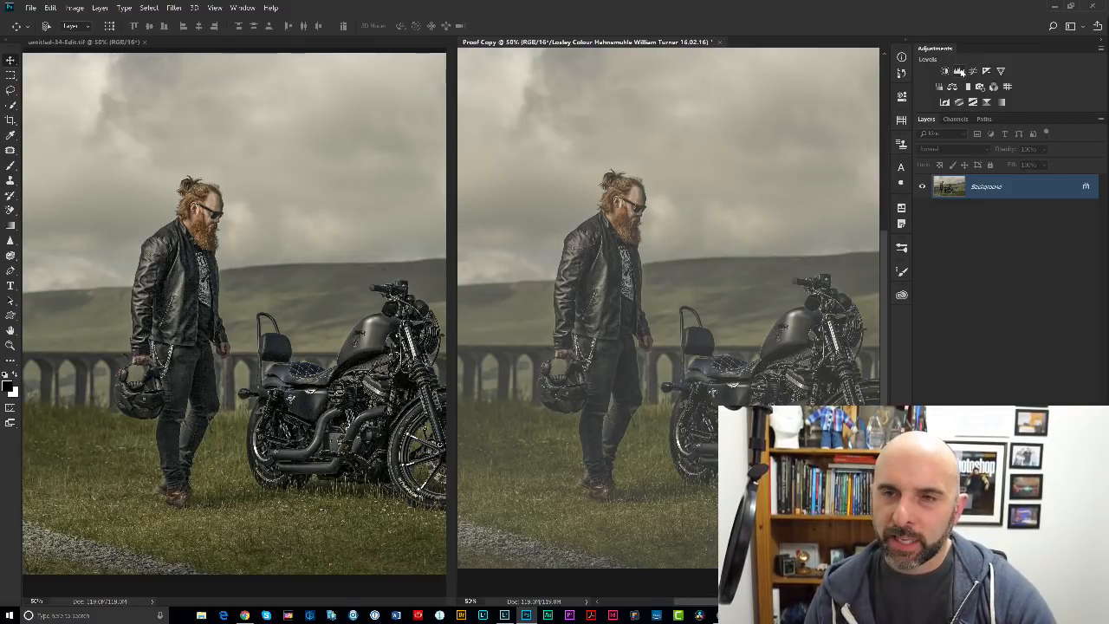
Step: Add a Levels adjustment layer above the Background layer in Proof Copy and collapse its settings
{"action": "left_click", "coordinate": [959, 71]}
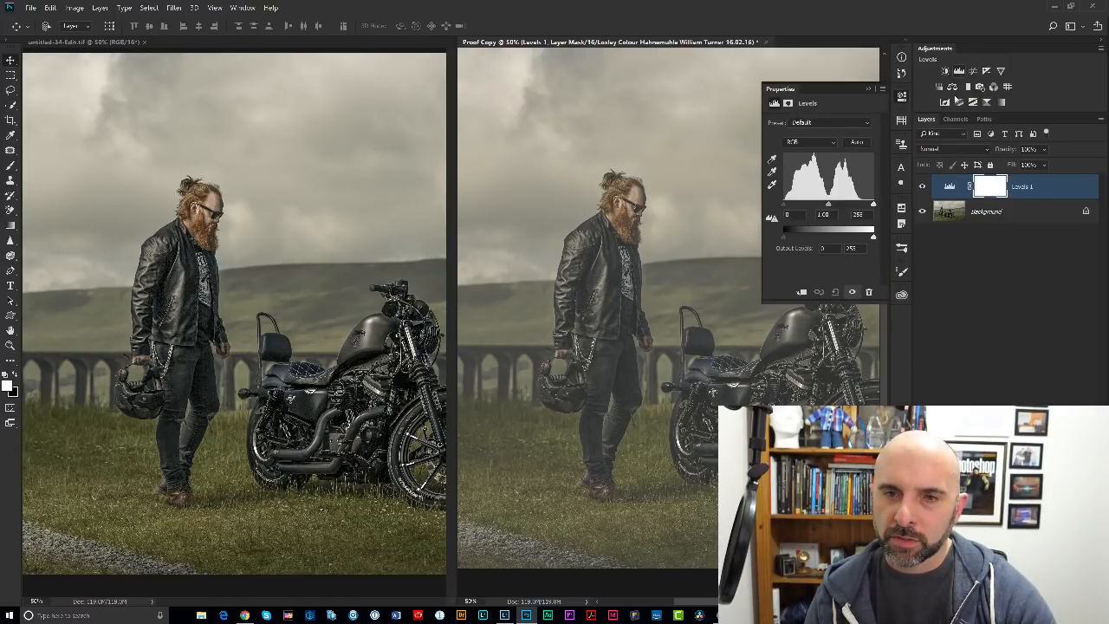
{"action": "left_click_drag", "start_coordinate": [785, 205], "coordinate": [829, 210]}
{"action": "left_click", "coordinate": [900, 98]}
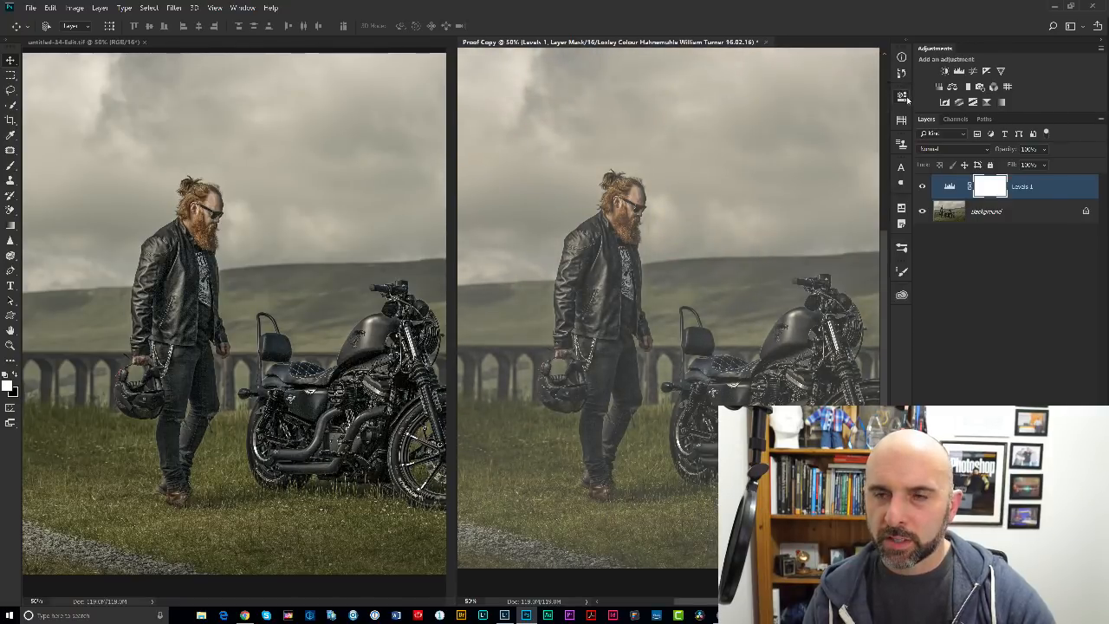
Step: Add a Curves adjustment layer above the Levels layer, raising a highlights point and placing a second point in the darker midtones
{"action": "left_click", "coordinate": [975, 75]}
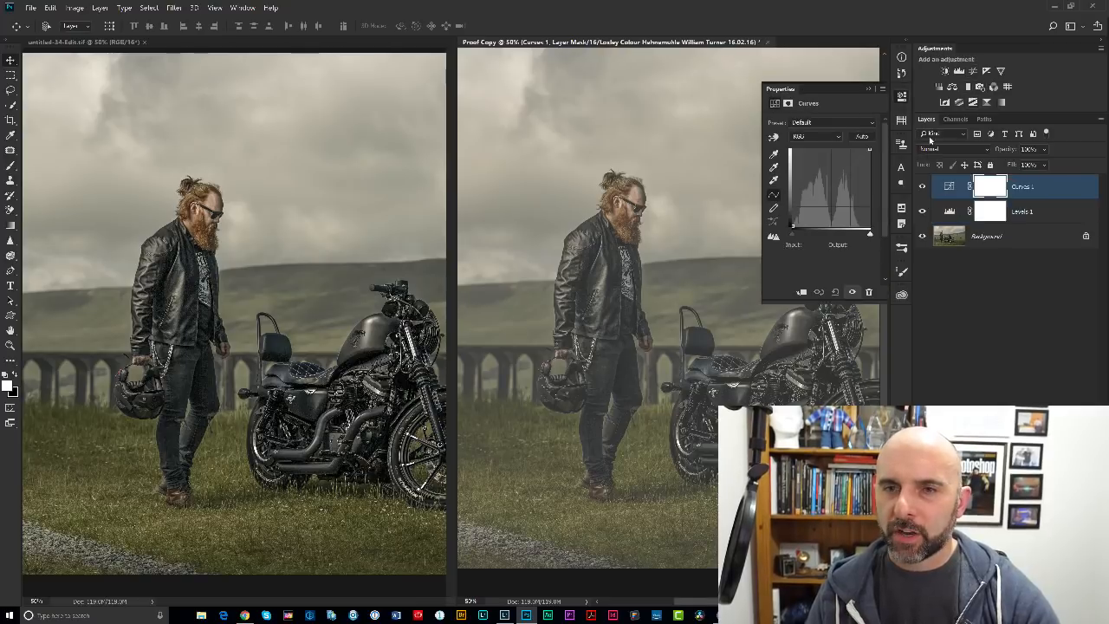
{"action": "left_click_drag", "start_coordinate": [847, 168], "coordinate": [820, 195]}
{"action": "left_click", "coordinate": [821, 197]}
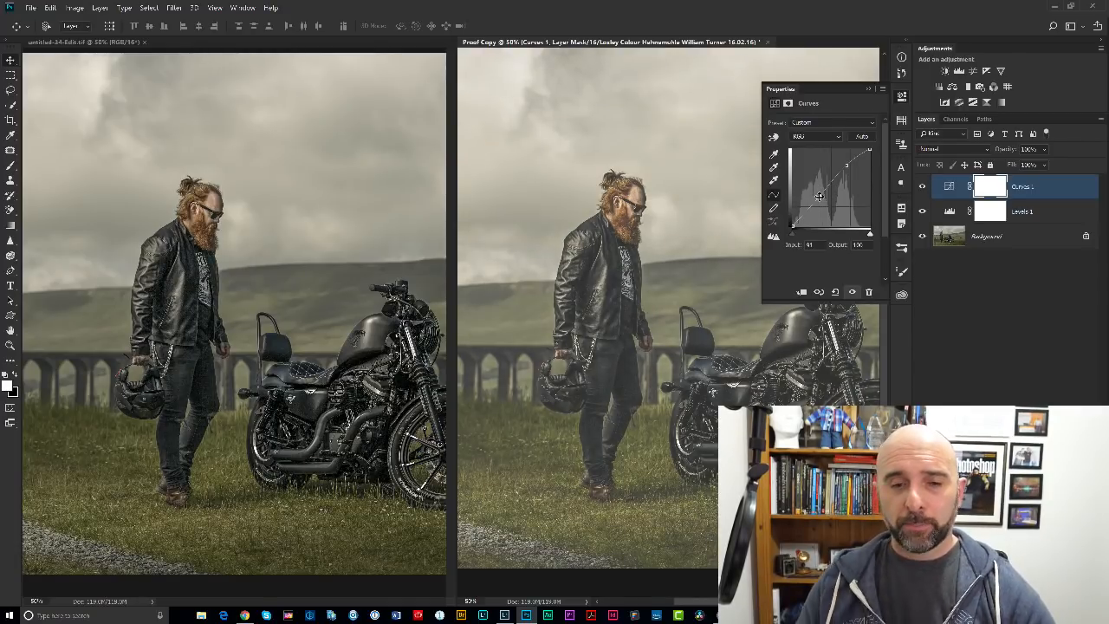